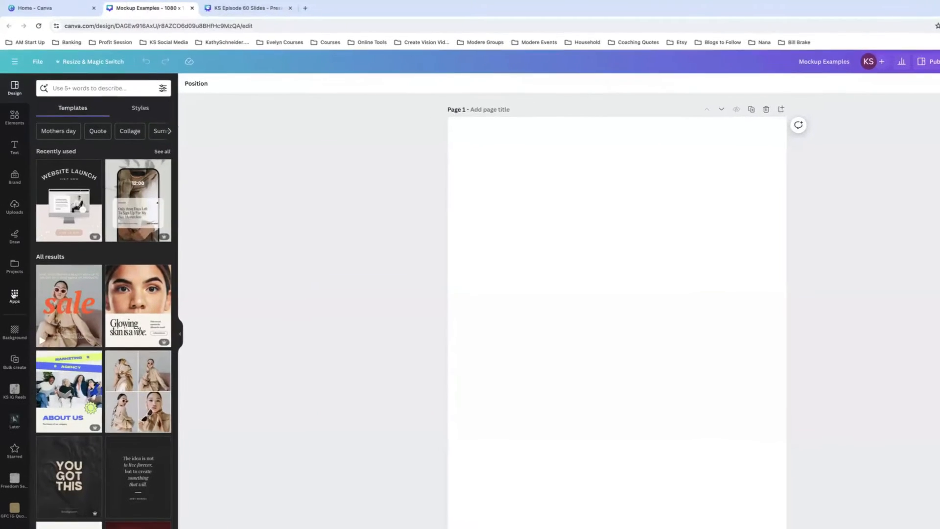
- Find the Mockups app by searching the Canva apps for "mockup" and open it
{"action": "left_click", "coordinate": [16, 287]}
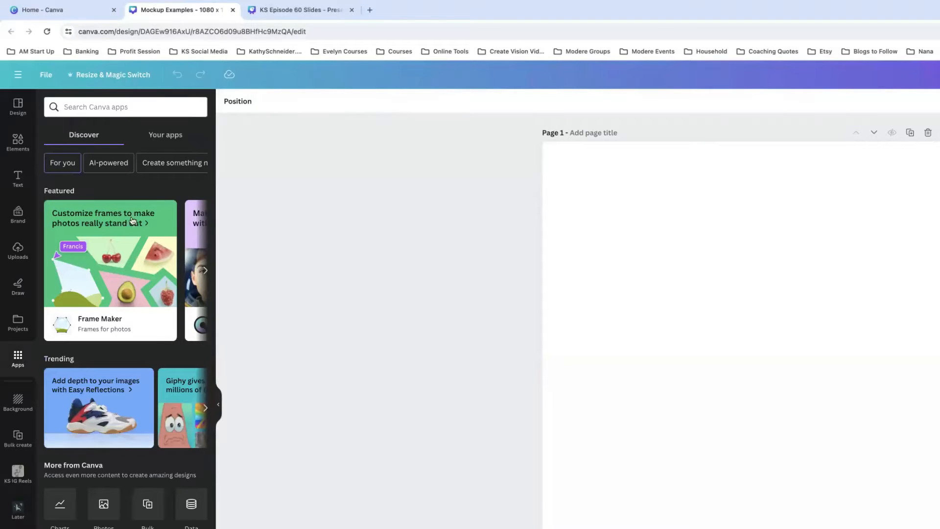
{"action": "left_click", "coordinate": [162, 136]}
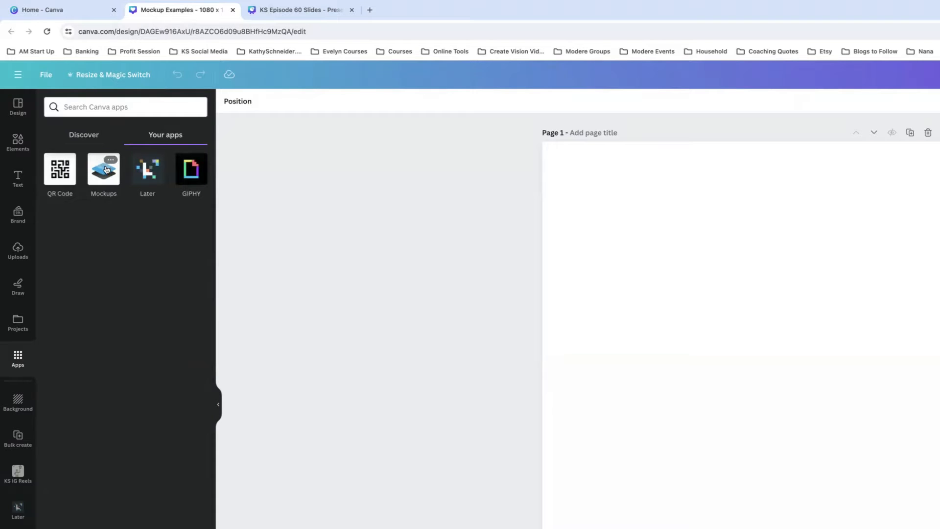
{"action": "left_click", "coordinate": [74, 107]}
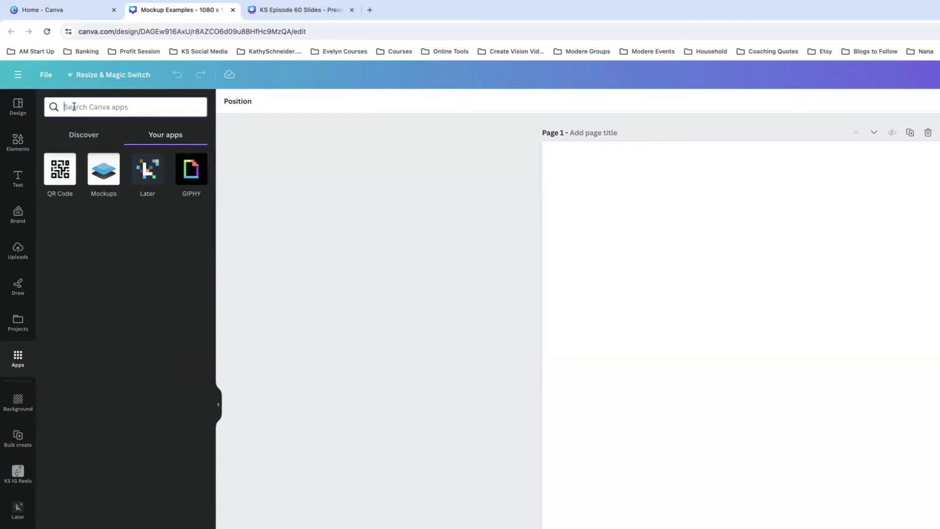
{"action": "type", "text": "mockupo"}
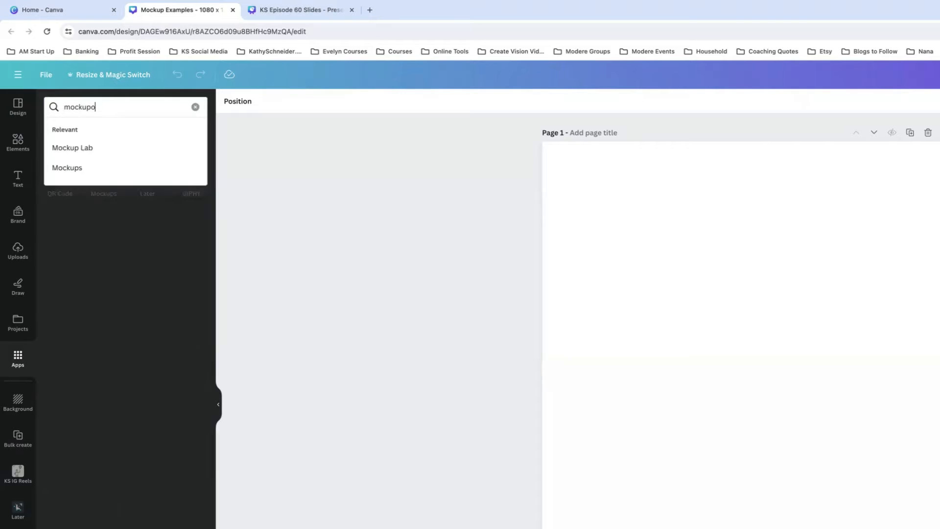
{"action": "key", "text": "Return"}
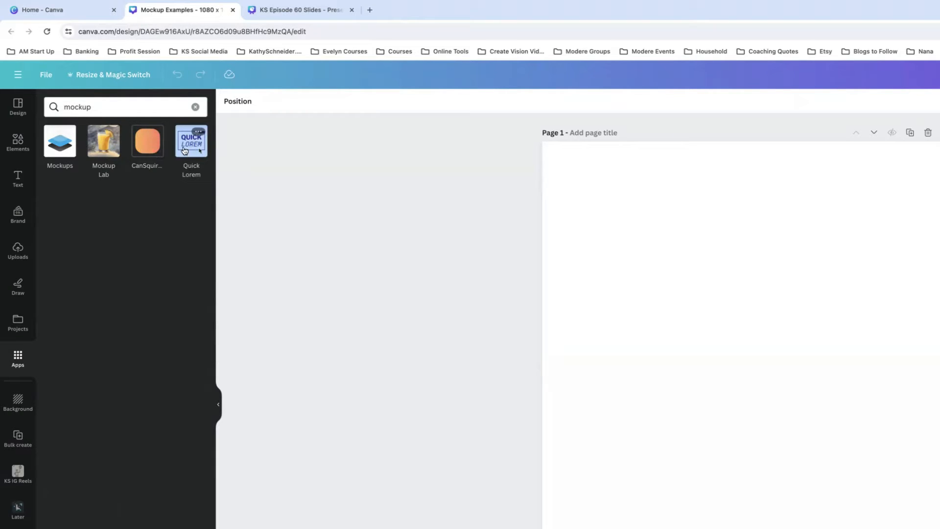
{"action": "left_click", "coordinate": [62, 148]}
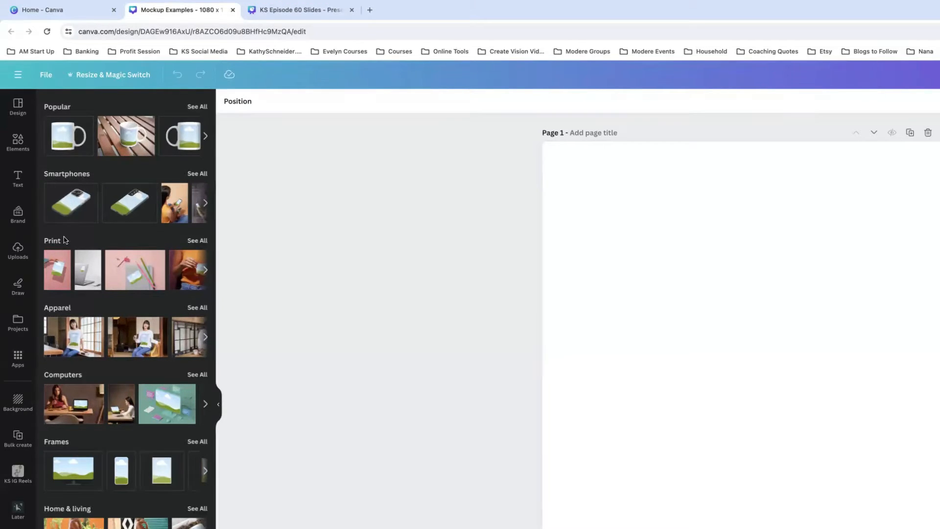
- Look through the mockup categories, from Apparel and Computers to Graphics and Tablets & TV
{"action": "scroll", "coordinate": [93, 256], "scroll_direction": "down", "scroll_amount": 3}
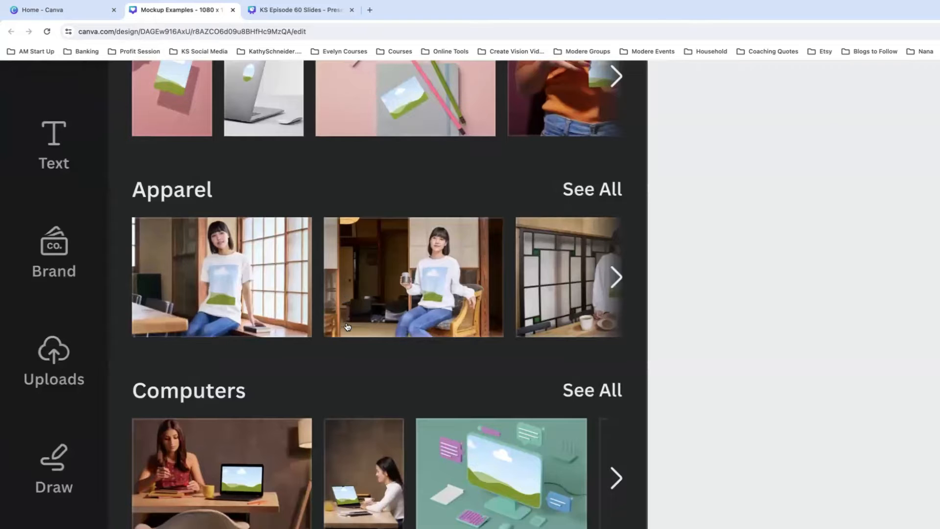
{"action": "scroll", "coordinate": [347, 326], "scroll_direction": "down", "scroll_amount": 4}
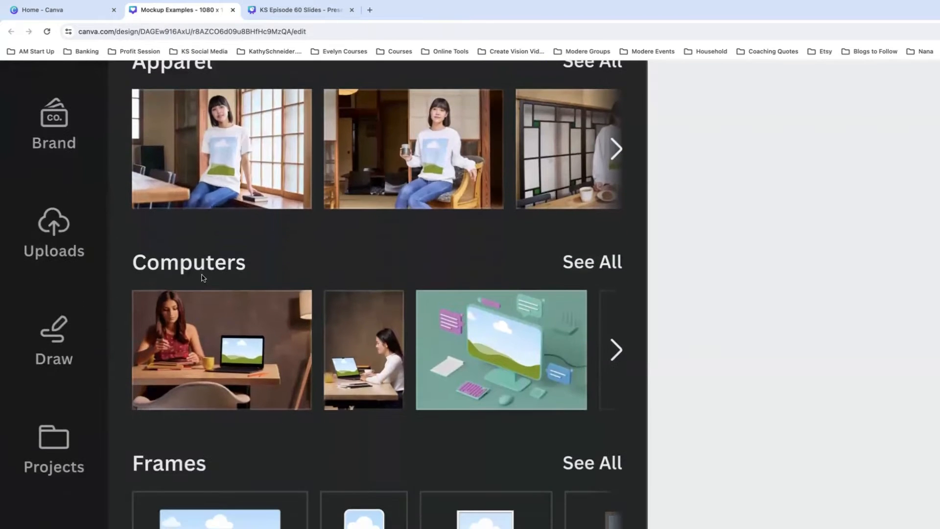
{"action": "scroll", "coordinate": [203, 278], "scroll_direction": "down", "scroll_amount": 2}
{"action": "scroll", "coordinate": [203, 279], "scroll_direction": "down", "scroll_amount": 7}
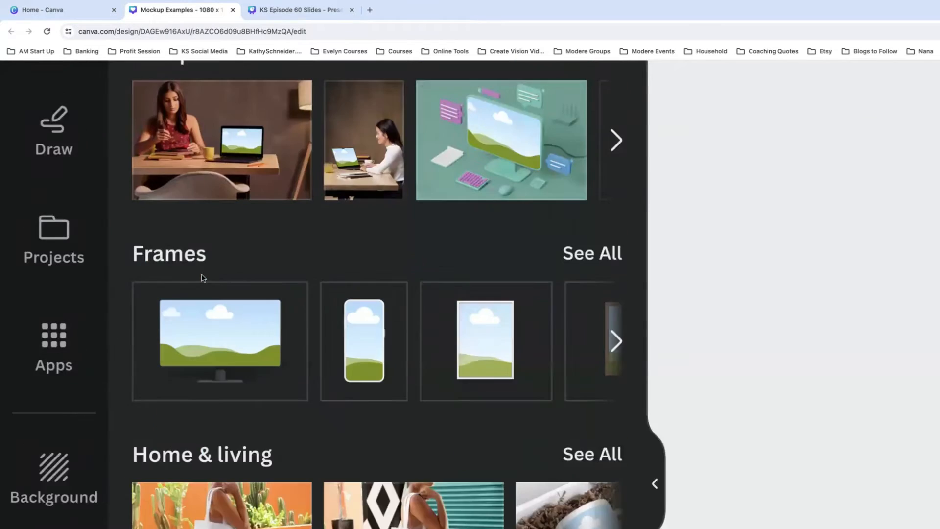
{"action": "scroll", "coordinate": [203, 278], "scroll_direction": "down", "scroll_amount": 4}
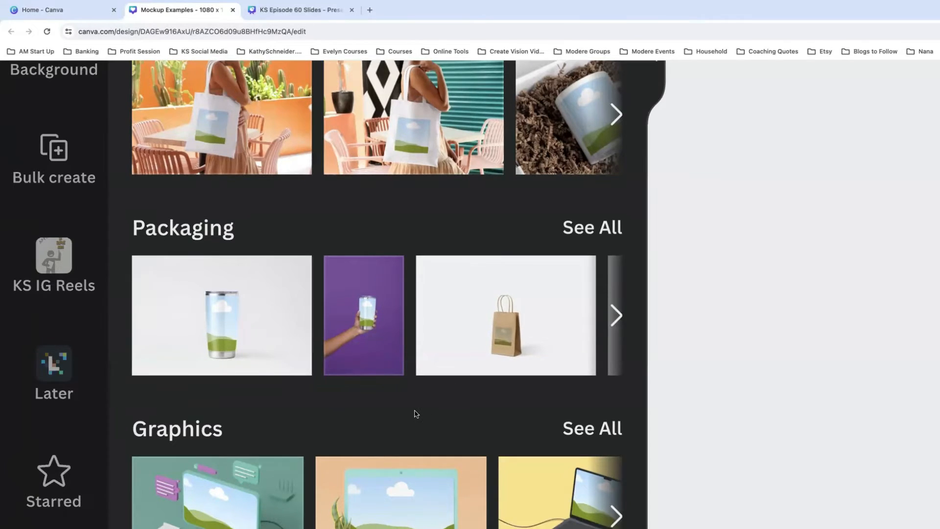
{"action": "scroll", "coordinate": [415, 413], "scroll_direction": "down", "scroll_amount": 1}
{"action": "scroll", "coordinate": [416, 412], "scroll_direction": "down", "scroll_amount": 4}
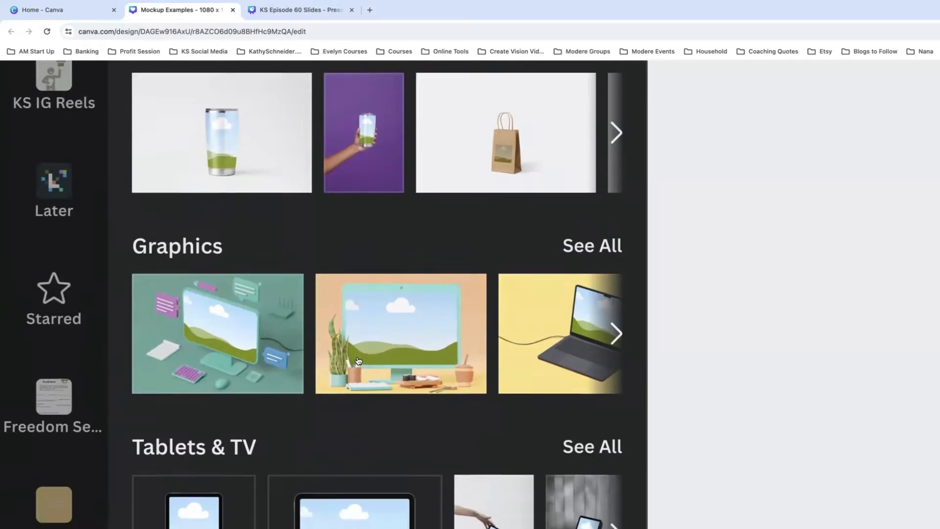
{"action": "scroll", "coordinate": [203, 385], "scroll_direction": "down", "scroll_amount": 1}
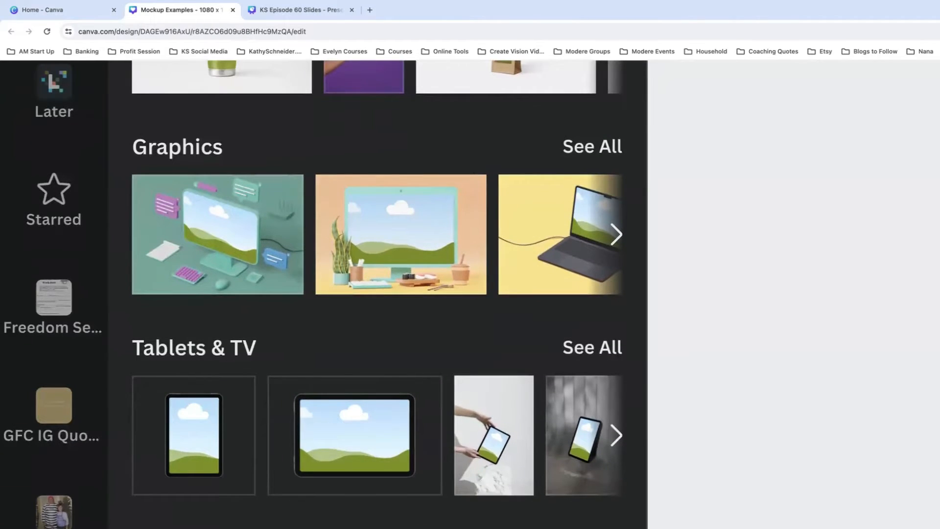
{"action": "scroll", "coordinate": [203, 385], "scroll_direction": "up", "scroll_amount": 20}
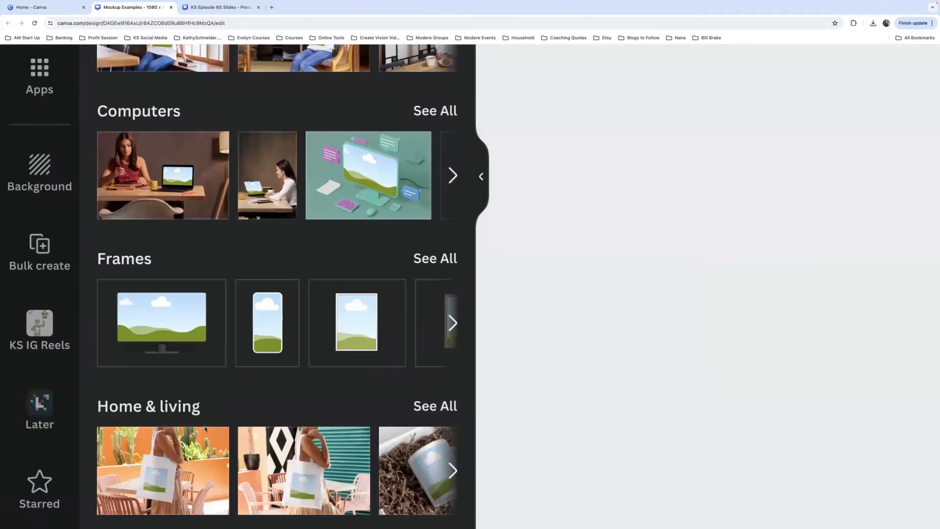
{"action": "scroll", "coordinate": [206, 429], "scroll_direction": "up", "scroll_amount": 5}
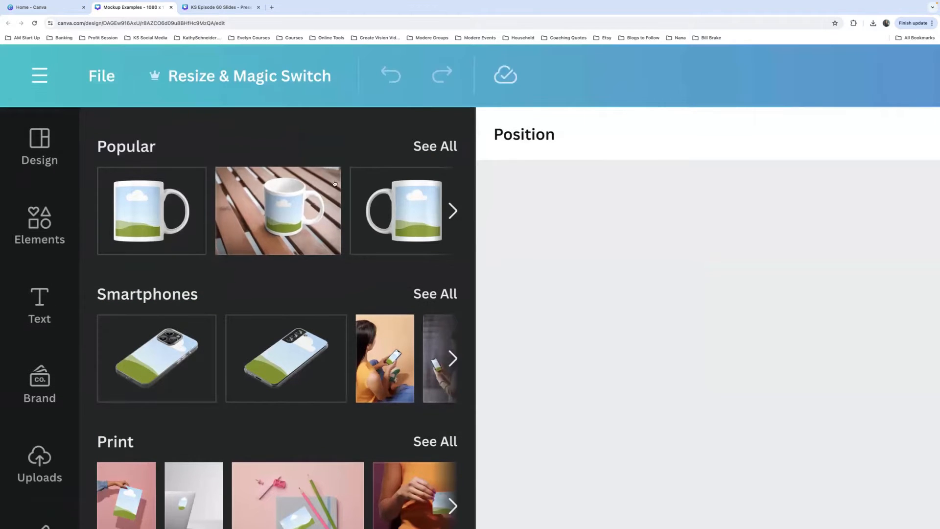
- Examine the full collection of Popular mockups, then return to the category overview
{"action": "left_click", "coordinate": [436, 146]}
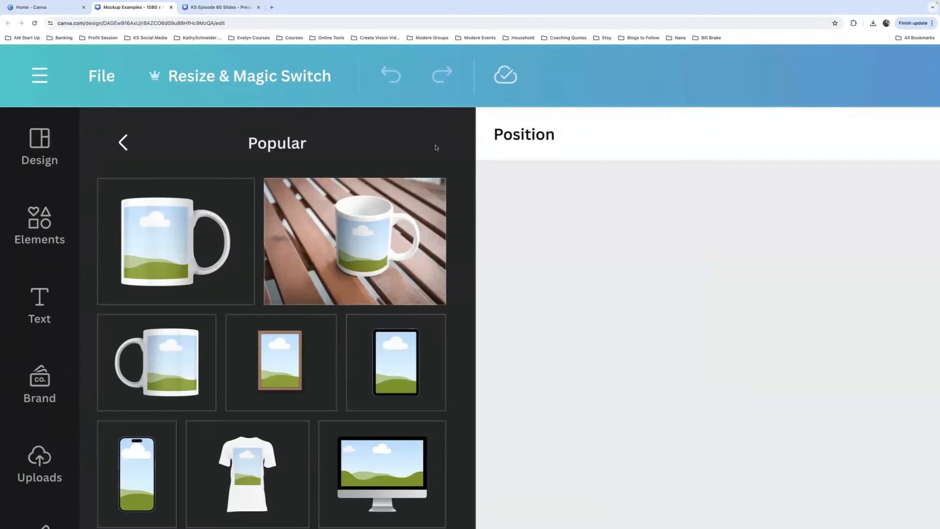
{"action": "scroll", "coordinate": [331, 296], "scroll_direction": "down", "scroll_amount": 5}
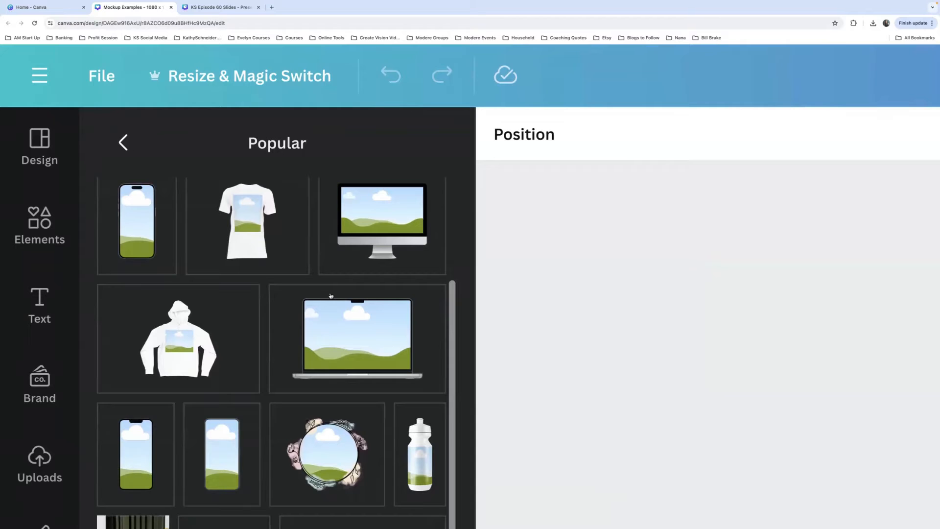
{"action": "scroll", "coordinate": [331, 296], "scroll_direction": "down", "scroll_amount": 2}
{"action": "scroll", "coordinate": [331, 296], "scroll_direction": "down", "scroll_amount": 3}
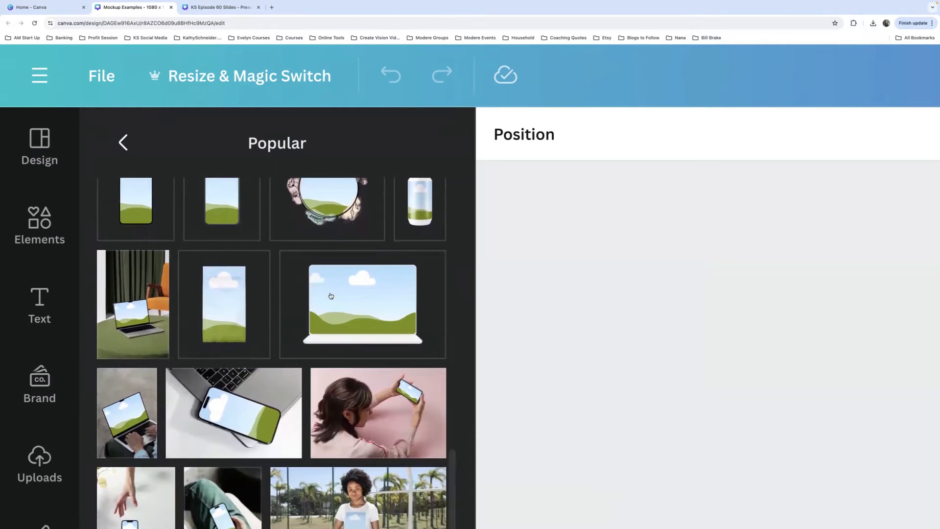
{"action": "scroll", "coordinate": [331, 296], "scroll_direction": "down", "scroll_amount": 2}
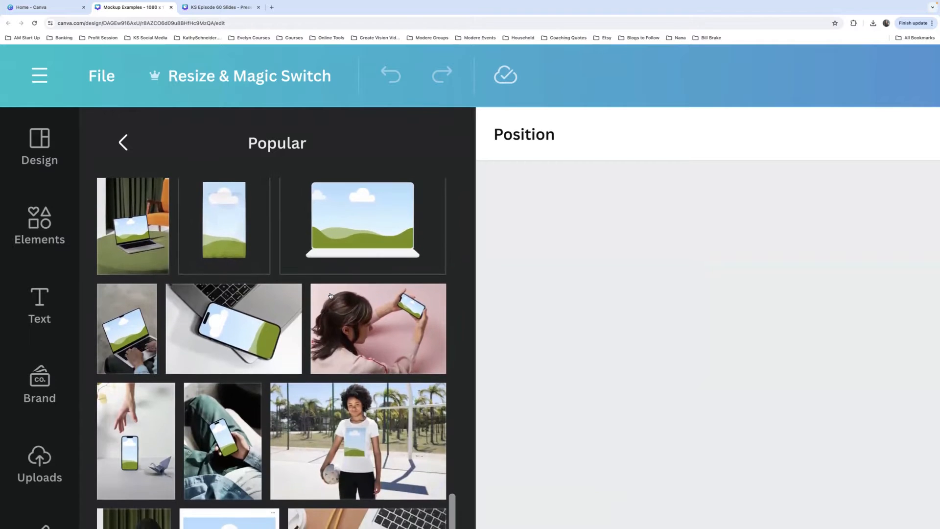
{"action": "scroll", "coordinate": [331, 296], "scroll_direction": "down", "scroll_amount": 4}
{"action": "scroll", "coordinate": [331, 296], "scroll_direction": "down", "scroll_amount": 3}
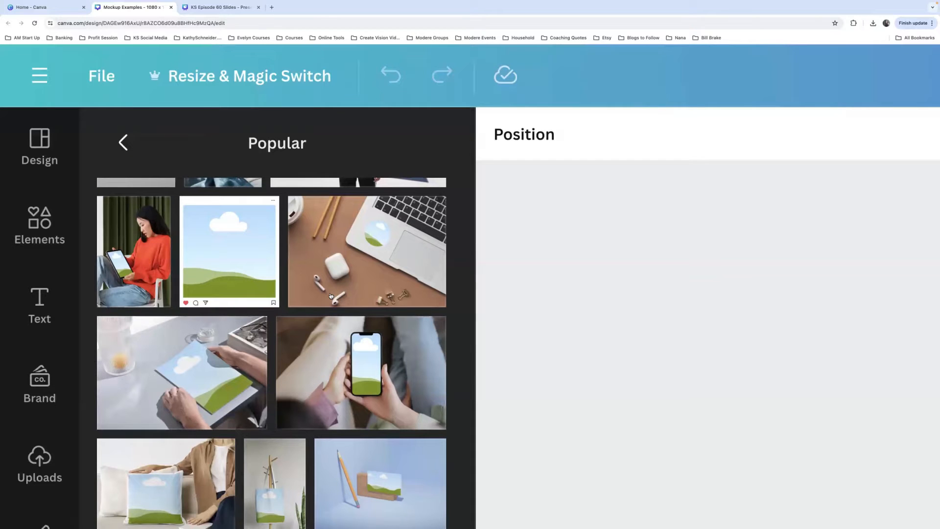
{"action": "scroll", "coordinate": [331, 295], "scroll_direction": "down", "scroll_amount": 5}
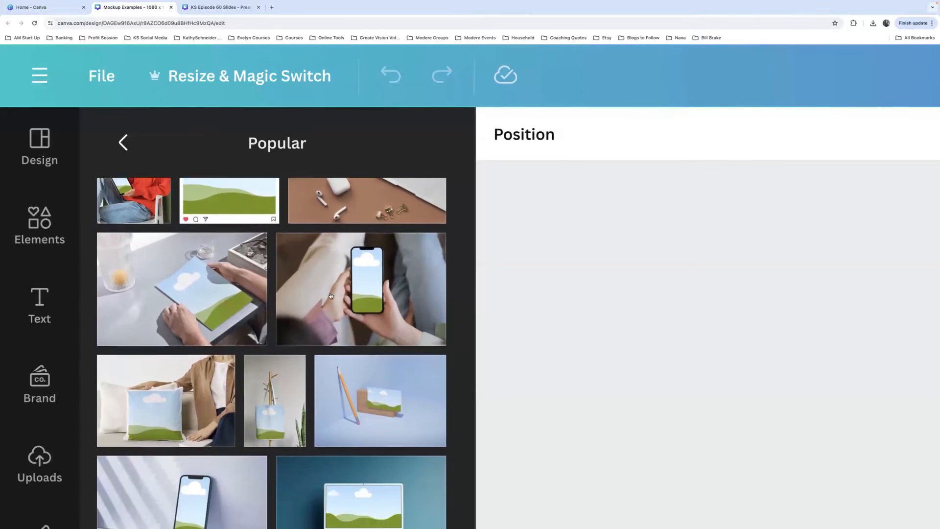
{"action": "scroll", "coordinate": [331, 296], "scroll_direction": "down", "scroll_amount": 1}
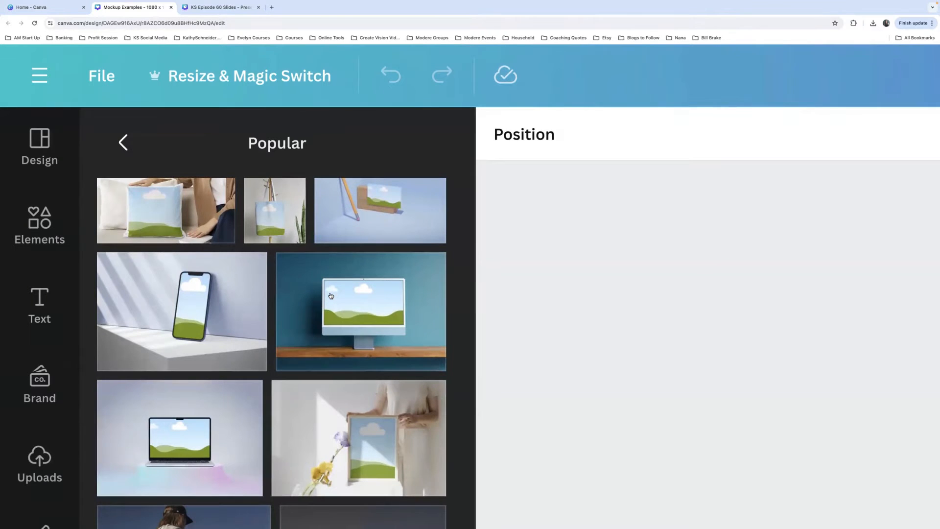
{"action": "scroll", "coordinate": [331, 296], "scroll_direction": "down", "scroll_amount": 5}
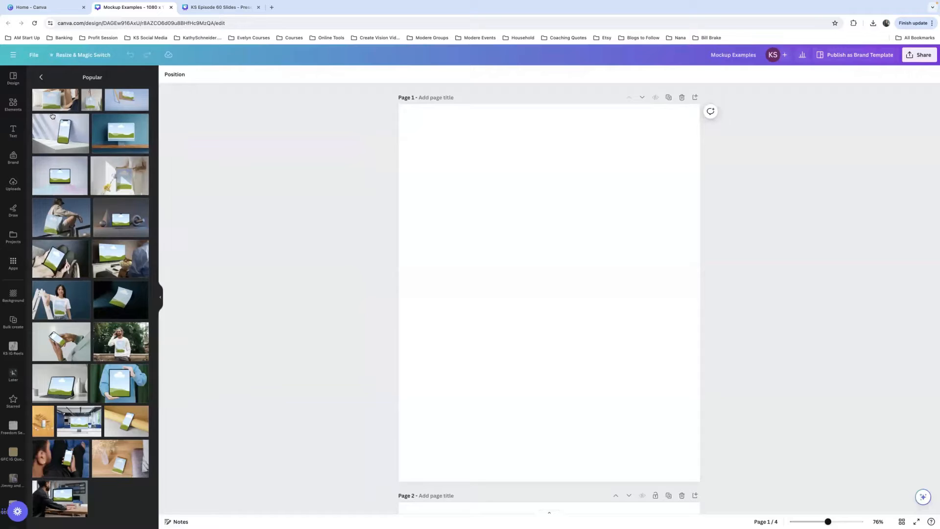
{"action": "left_click", "coordinate": [41, 78]}
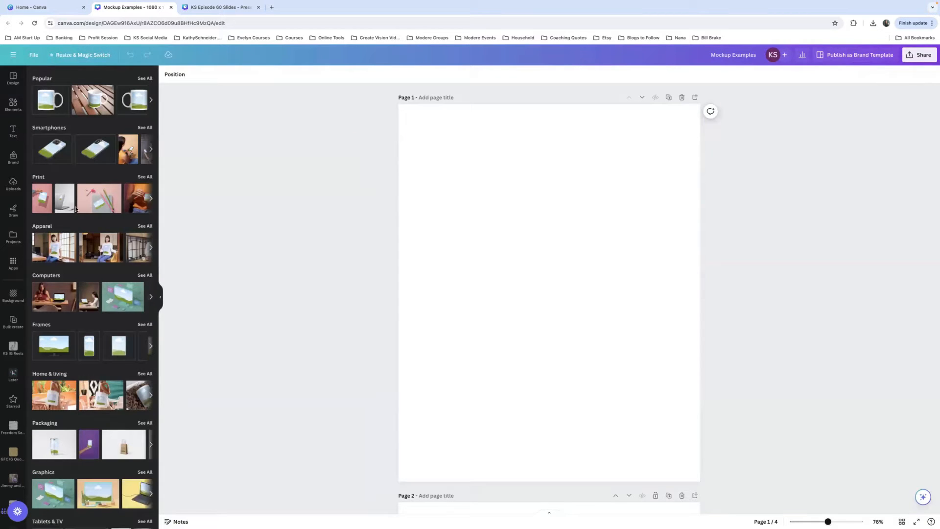
- Add the Smartphones mockup with the blurred green leaf background to page 1 and enlarge it to fill the page
{"action": "left_click", "coordinate": [145, 128]}
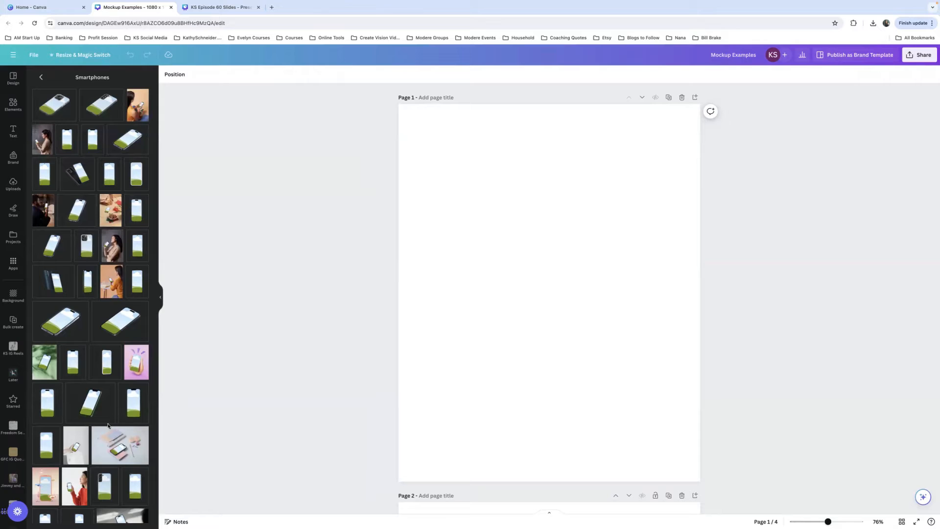
{"action": "left_click", "coordinate": [44, 370]}
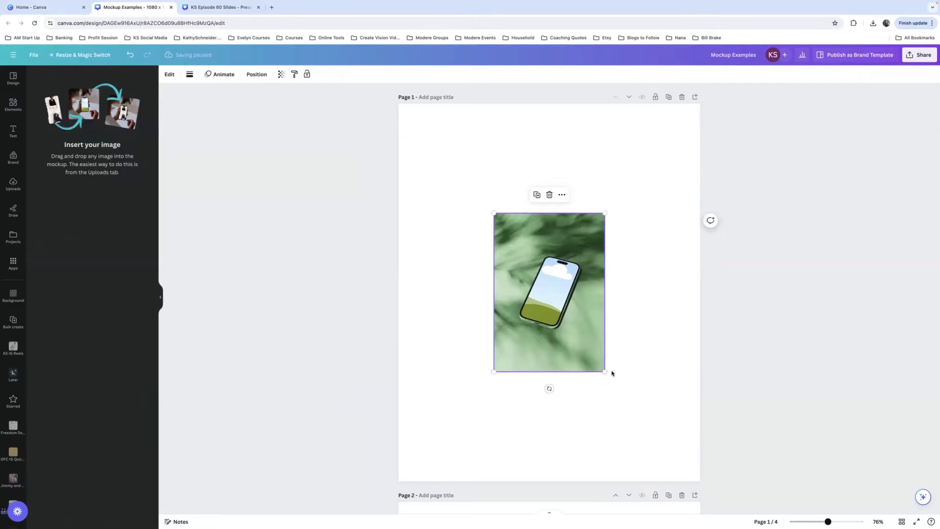
{"action": "left_click_drag", "start_coordinate": [604, 373], "coordinate": [656, 445]}
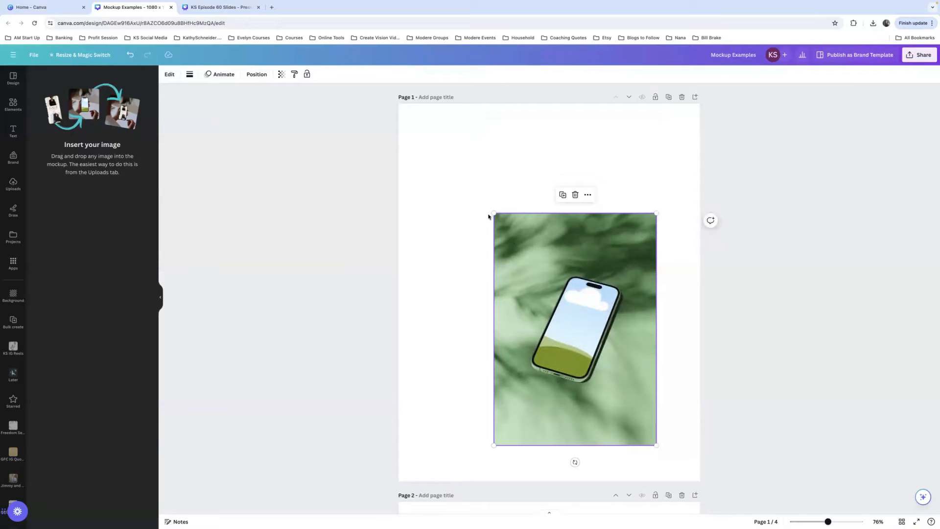
{"action": "left_click_drag", "start_coordinate": [493, 213], "coordinate": [433, 133]}
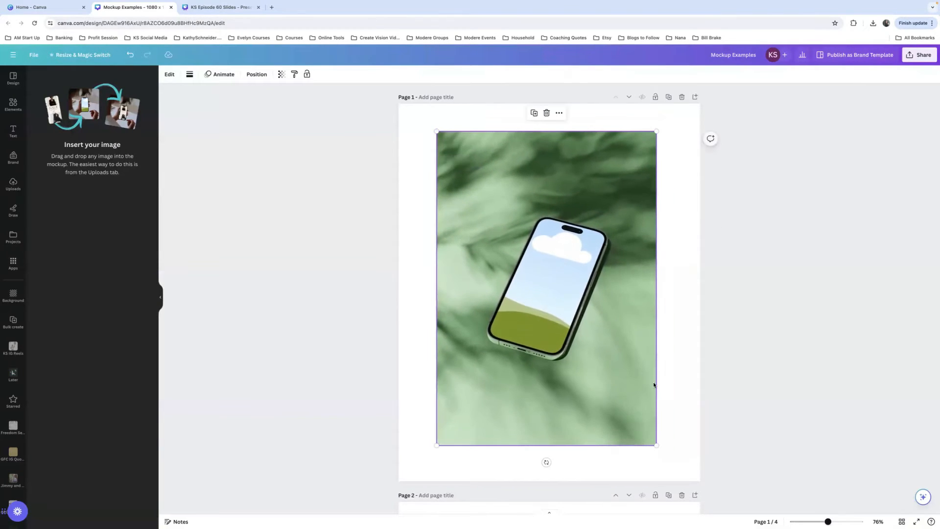
{"action": "left_click_drag", "start_coordinate": [656, 445], "coordinate": [686, 473]}
{"action": "left_click_drag", "start_coordinate": [427, 127], "coordinate": [406, 107]}
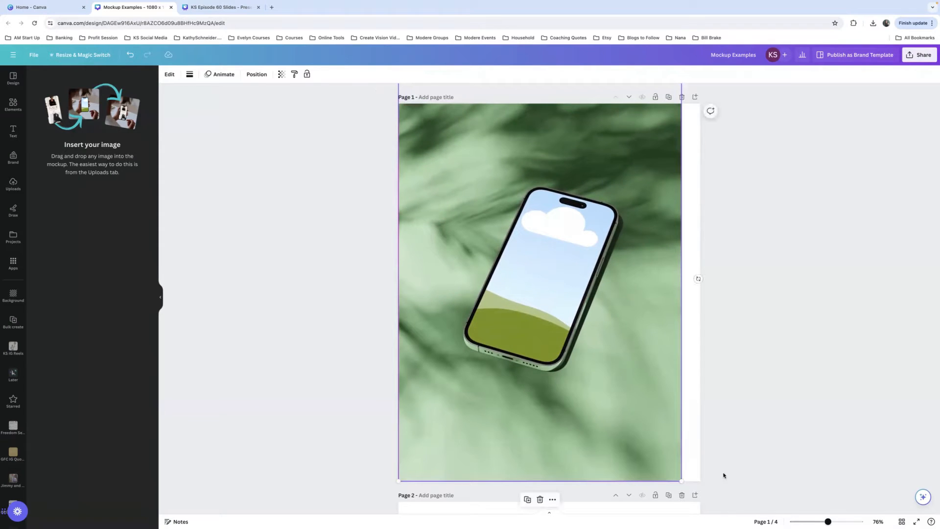
{"action": "left_click_drag", "start_coordinate": [680, 477], "coordinate": [724, 487]}
{"action": "left_click", "coordinate": [746, 458]}
{"action": "left_click", "coordinate": [544, 348]}
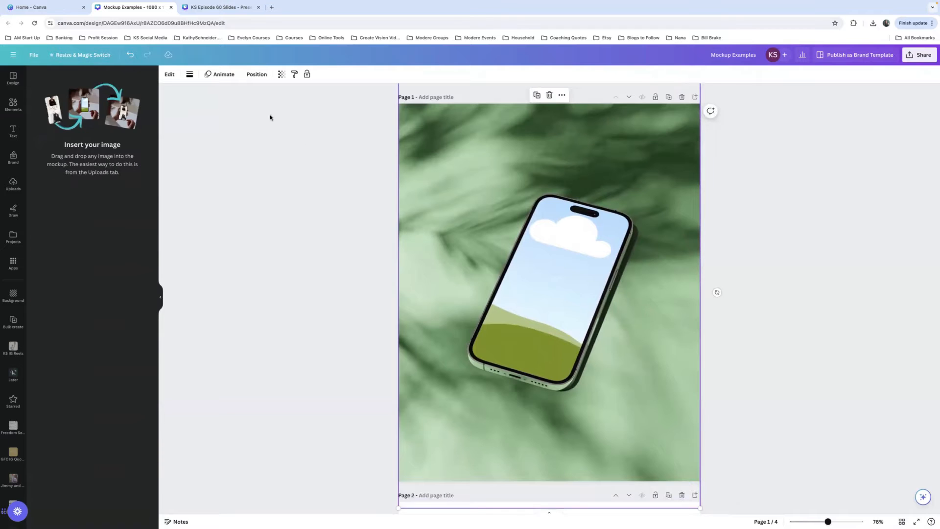
{"action": "mouse_move", "coordinate": [512, 162]}
{"action": "left_mouse_down"}
{"action": "mouse_move", "coordinate": [514, 173]}
{"action": "mouse_move", "coordinate": [477, 164]}
{"action": "mouse_move", "coordinate": [539, 169]}
{"action": "mouse_move", "coordinate": [512, 169]}
{"action": "left_mouse_up"}
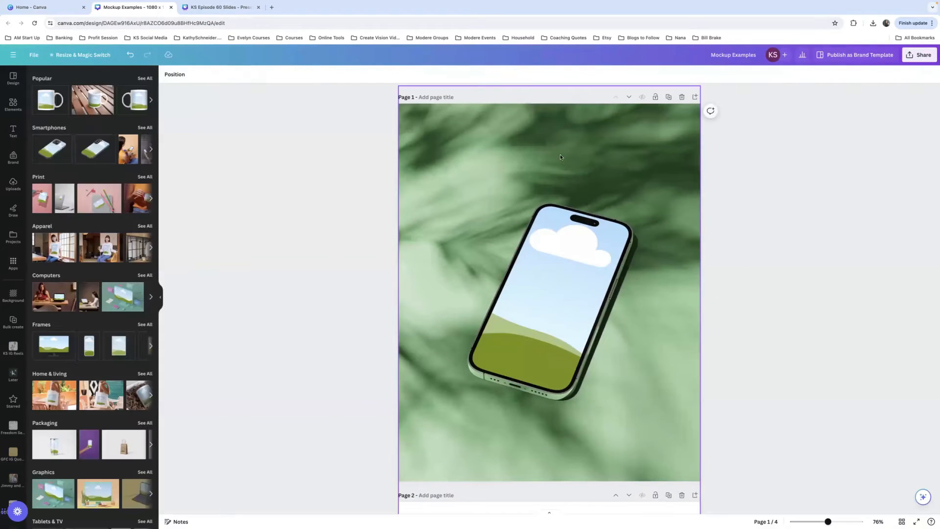
{"action": "left_click", "coordinate": [830, 171]}
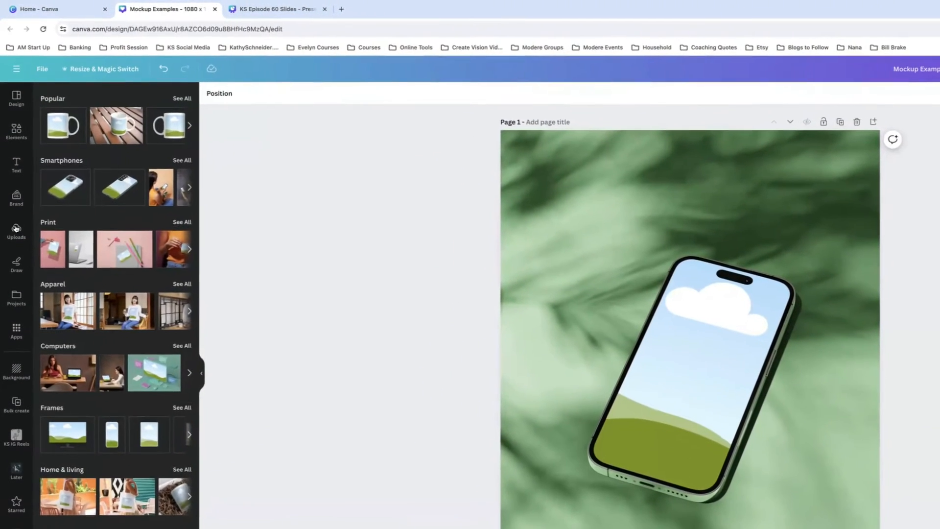
- Place the first of the three uploaded selfies in a patterned top onto the phone mockup's screen
{"action": "left_click", "coordinate": [15, 210]}
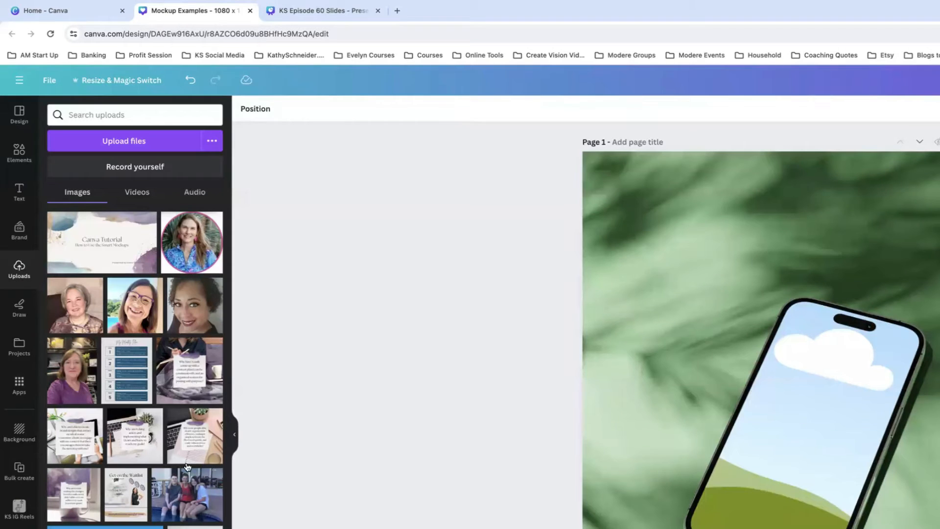
{"action": "scroll", "coordinate": [195, 460], "scroll_direction": "down", "scroll_amount": 3}
{"action": "scroll", "coordinate": [196, 460], "scroll_direction": "down", "scroll_amount": 2}
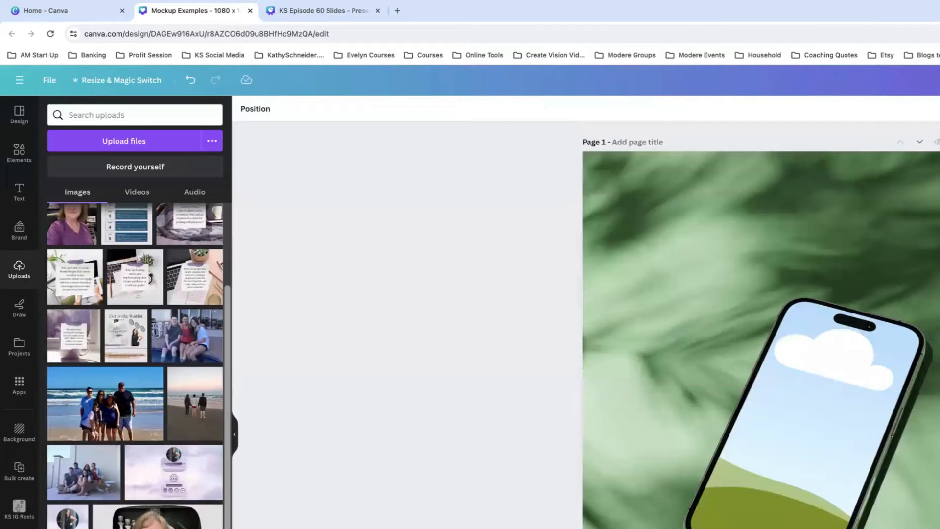
{"action": "scroll", "coordinate": [138, 365], "scroll_direction": "down", "scroll_amount": 2}
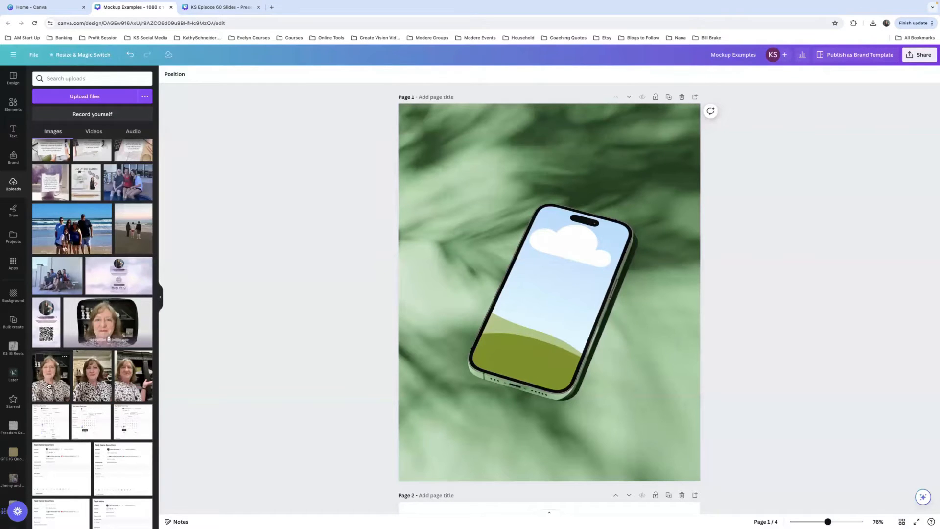
{"action": "left_click_drag", "start_coordinate": [49, 385], "coordinate": [532, 299]}
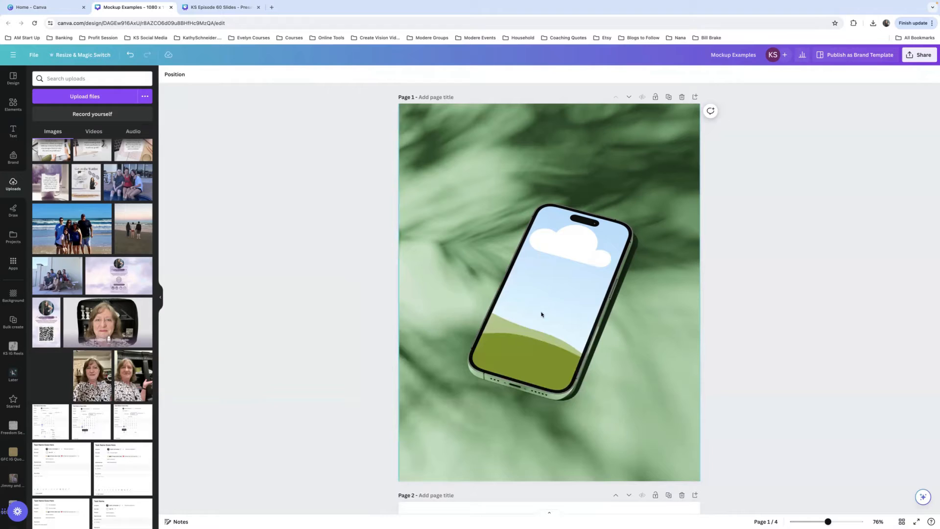
- Remove the selfie from the phone mockup, try the beach photo of three people on its screen, and undo that placement
{"action": "left_click_drag", "start_coordinate": [546, 293], "coordinate": [547, 294]}
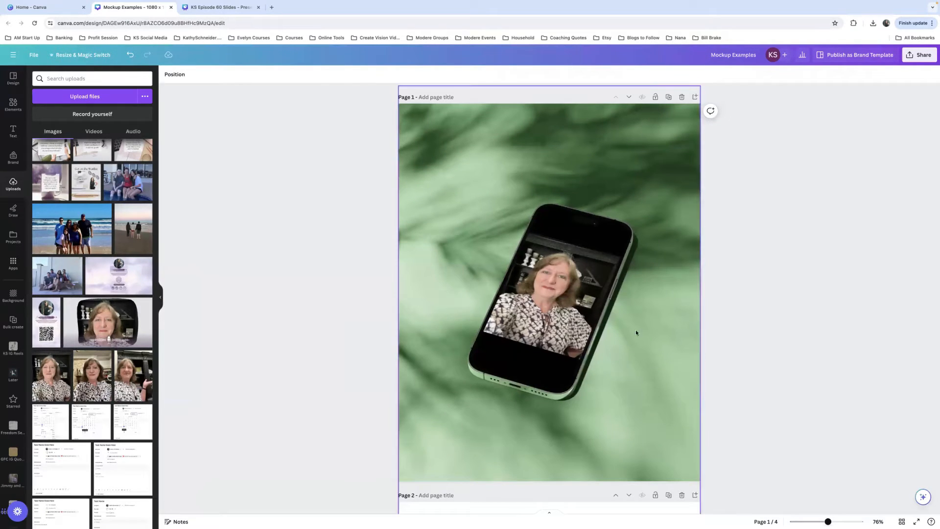
{"action": "left_click", "coordinate": [560, 319]}
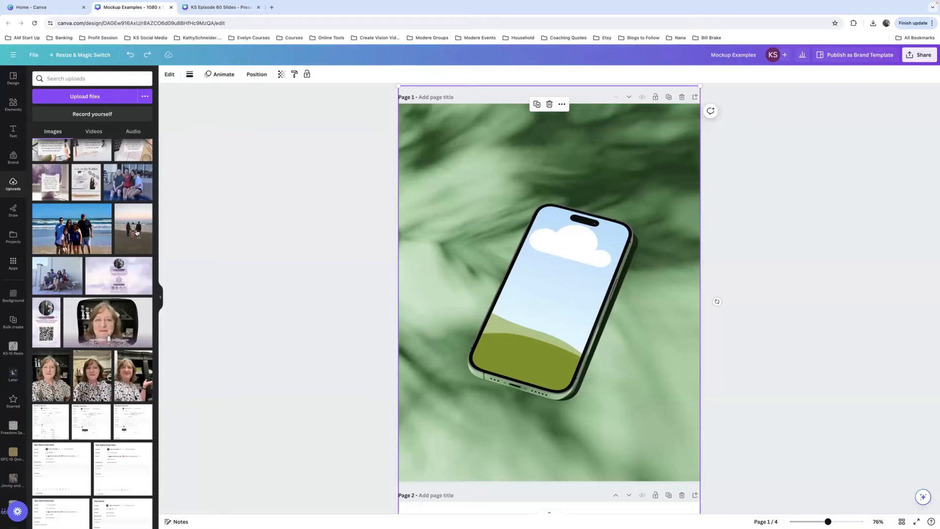
{"action": "left_click_drag", "start_coordinate": [137, 233], "coordinate": [573, 269]}
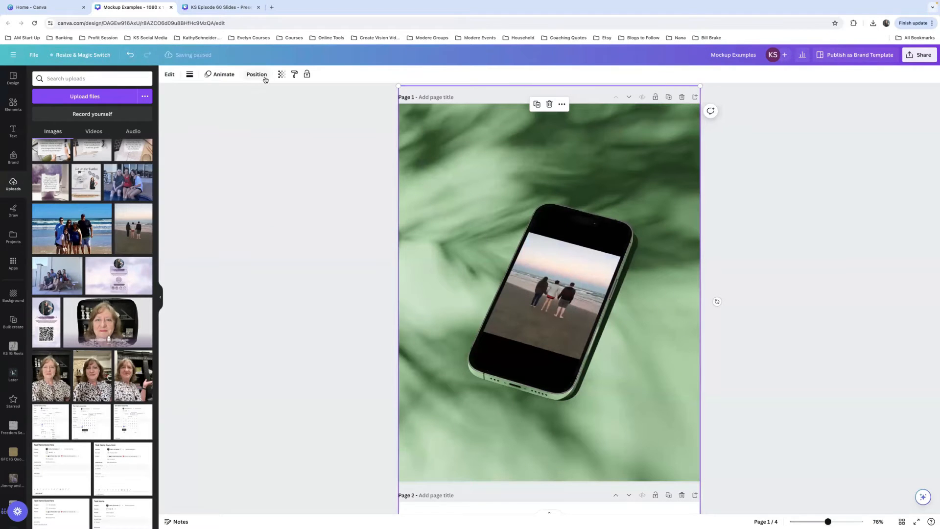
{"action": "left_click", "coordinate": [131, 55]}
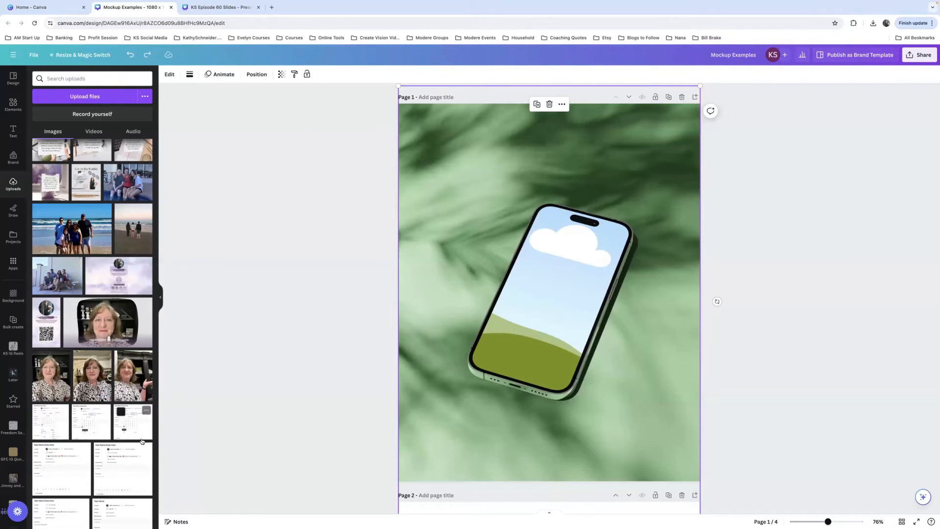
- Place the uploaded "Get on the Waitlist" graphic onto the phone mockup's screen on page 1 and check the result
{"action": "scroll", "coordinate": [98, 458], "scroll_direction": "up", "scroll_amount": 3}
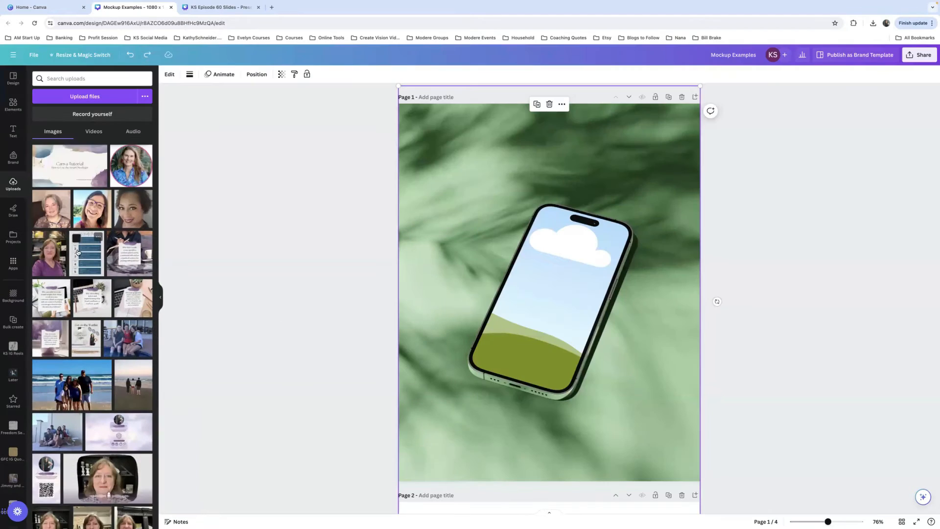
{"action": "left_click_drag", "start_coordinate": [89, 340], "coordinate": [542, 301]}
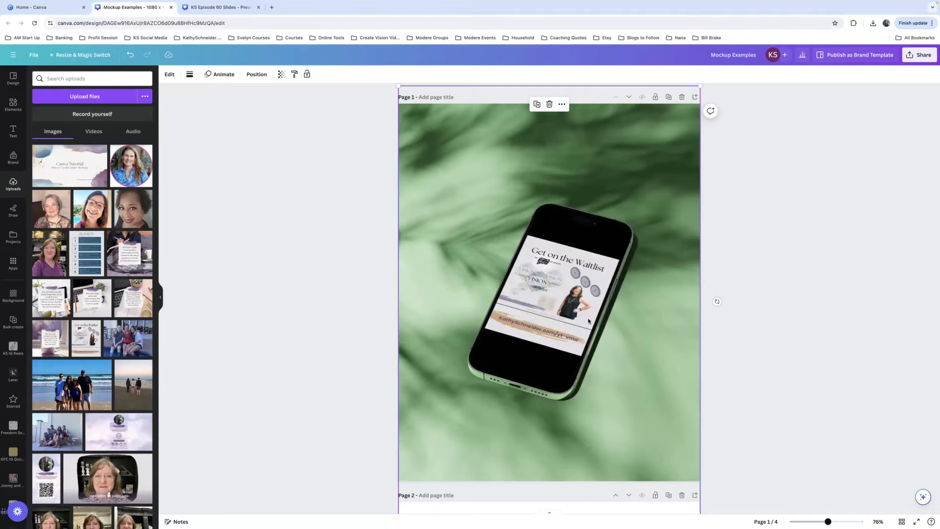
{"action": "scroll", "coordinate": [588, 321], "scroll_direction": "down", "scroll_amount": 7}
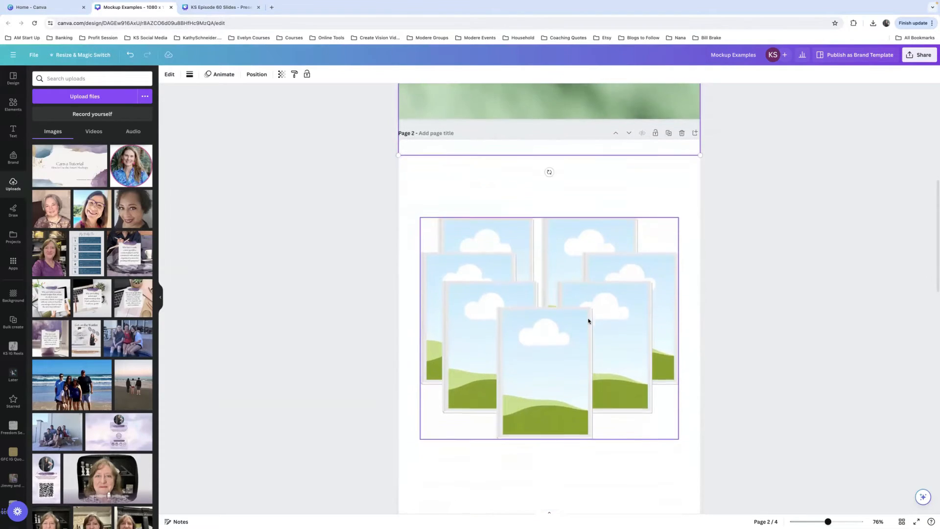
{"action": "scroll", "coordinate": [588, 322], "scroll_direction": "down", "scroll_amount": 1}
{"action": "left_click", "coordinate": [758, 288]}
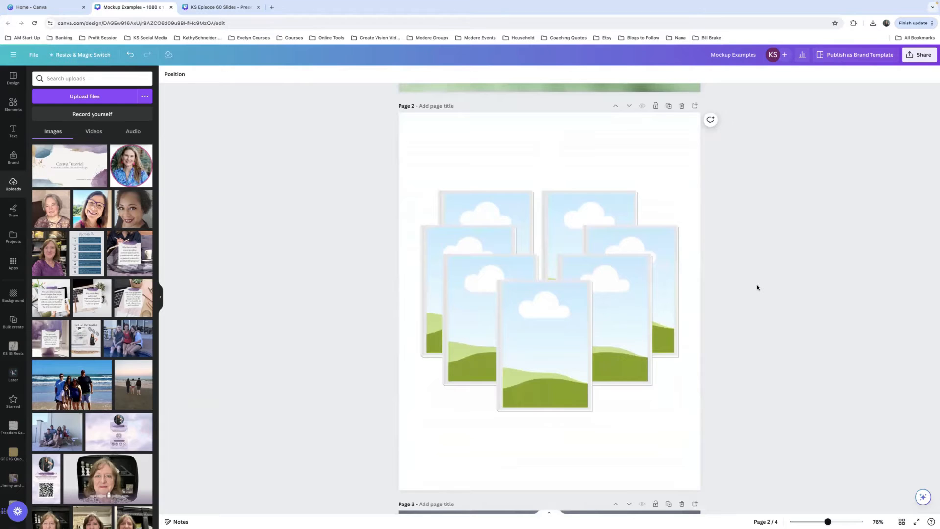
{"action": "scroll", "coordinate": [757, 288], "scroll_direction": "up", "scroll_amount": 5}
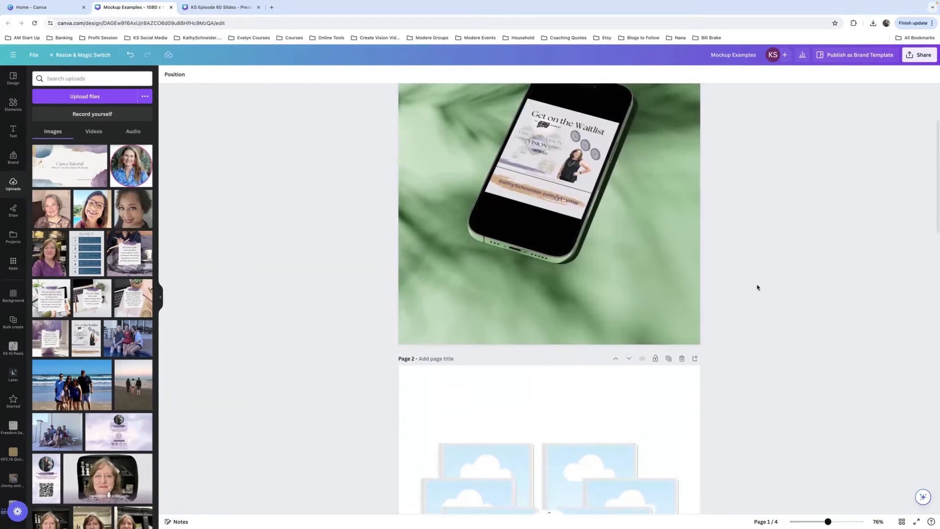
- Search the elements for "mockups" while on page 2 and show all of the frame results
{"action": "scroll", "coordinate": [757, 288], "scroll_direction": "down", "scroll_amount": 5}
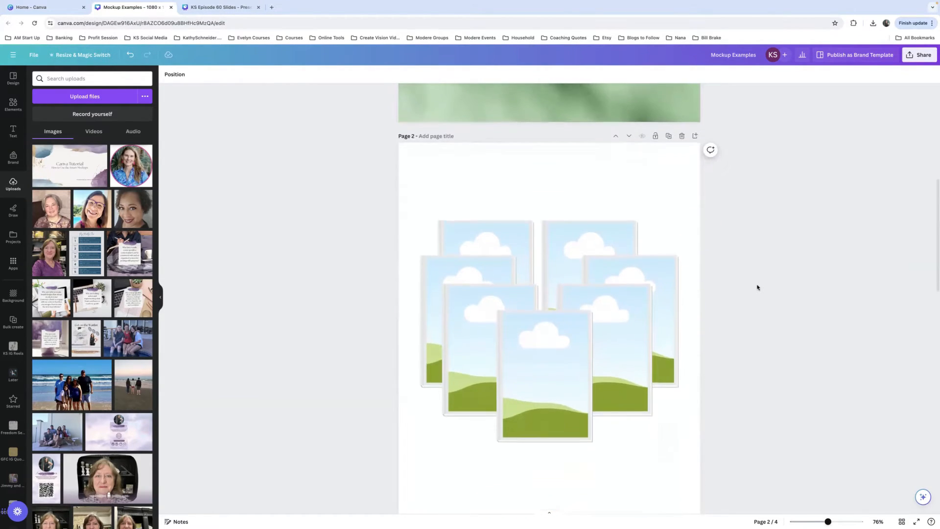
{"action": "scroll", "coordinate": [758, 287], "scroll_direction": "down", "scroll_amount": 1}
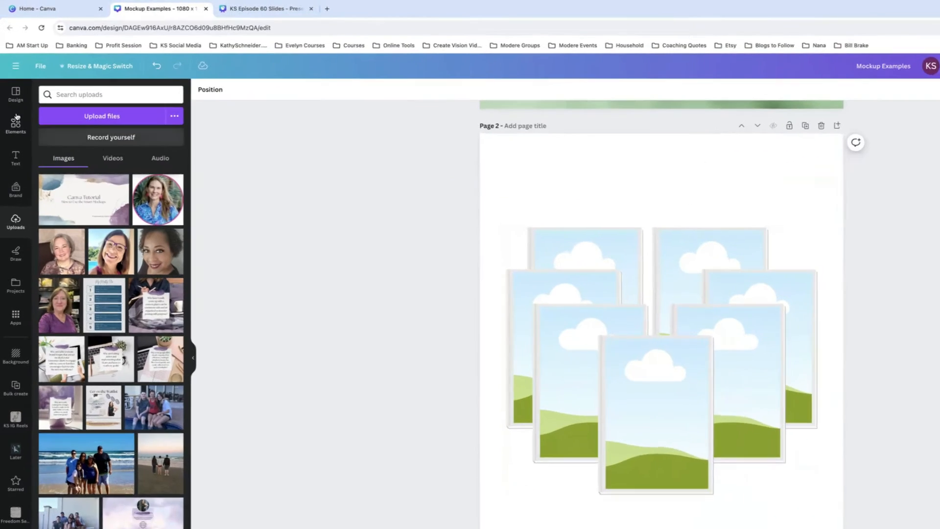
{"action": "left_click", "coordinate": [16, 125]}
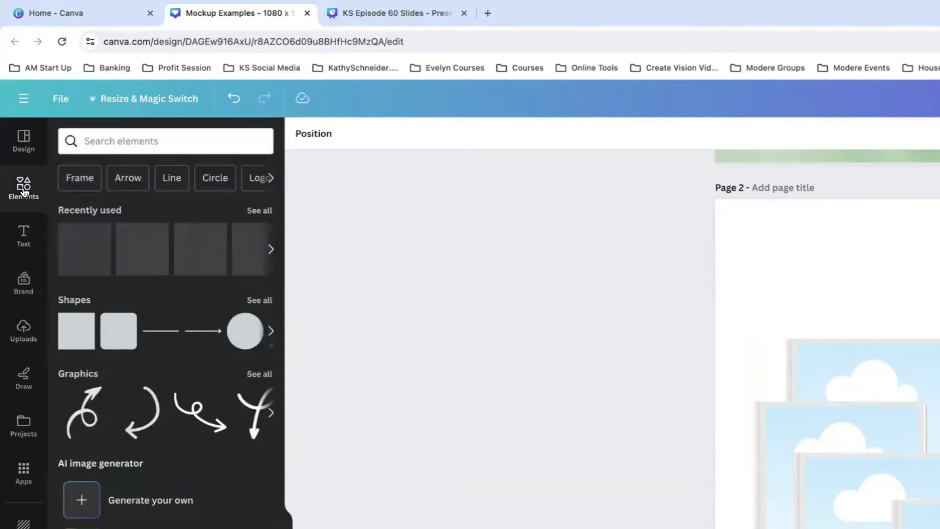
{"action": "left_click", "coordinate": [124, 141]}
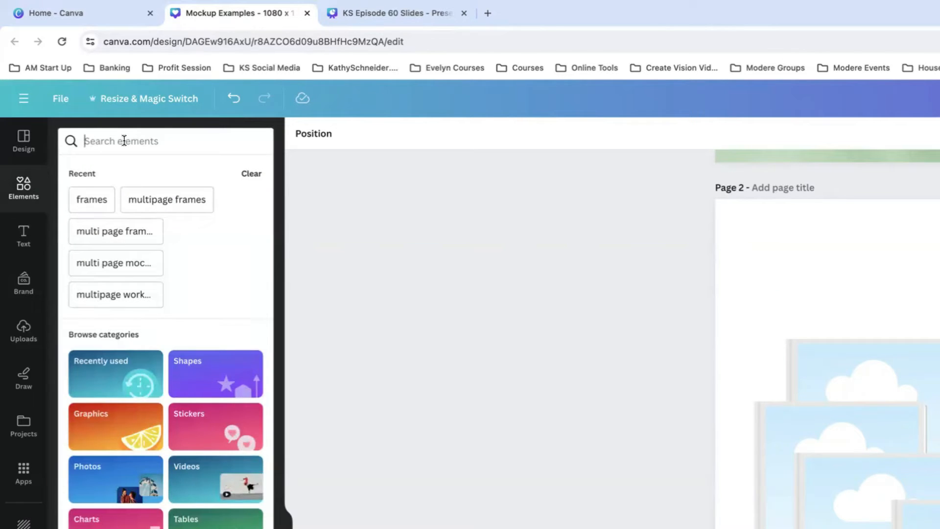
{"action": "type", "text": "mockuips"}
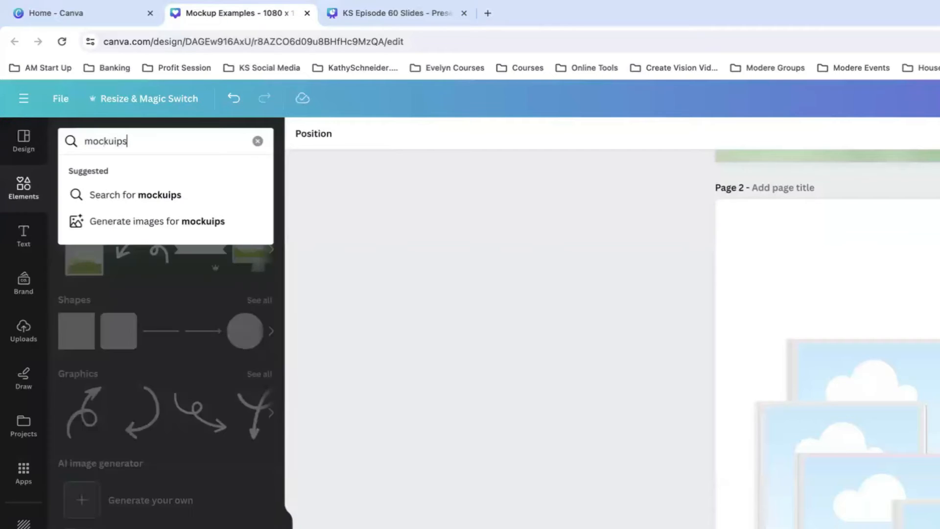
{"action": "key", "text": "BackSpace"}
{"action": "key", "text": "BackSpace"}
{"action": "key", "text": "BackSpace"}
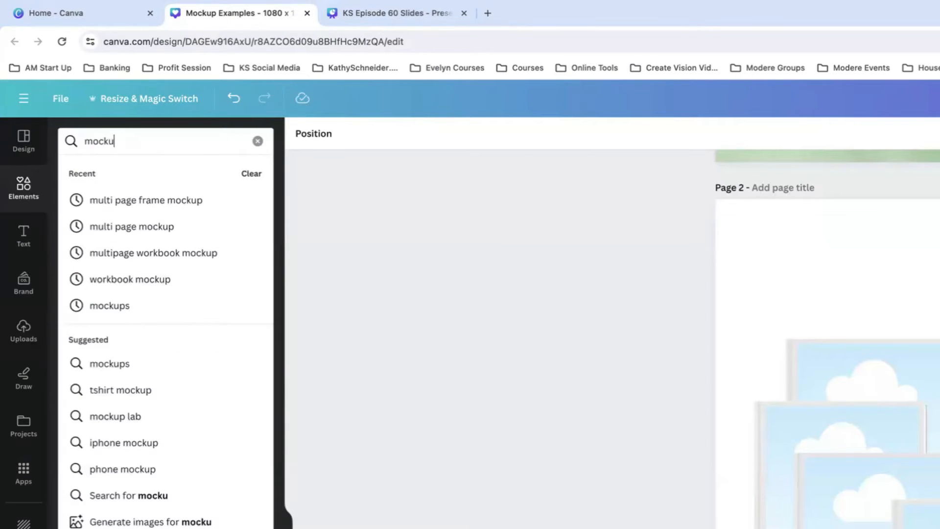
{"action": "type", "text": "ps"}
{"action": "key", "text": "Return"}
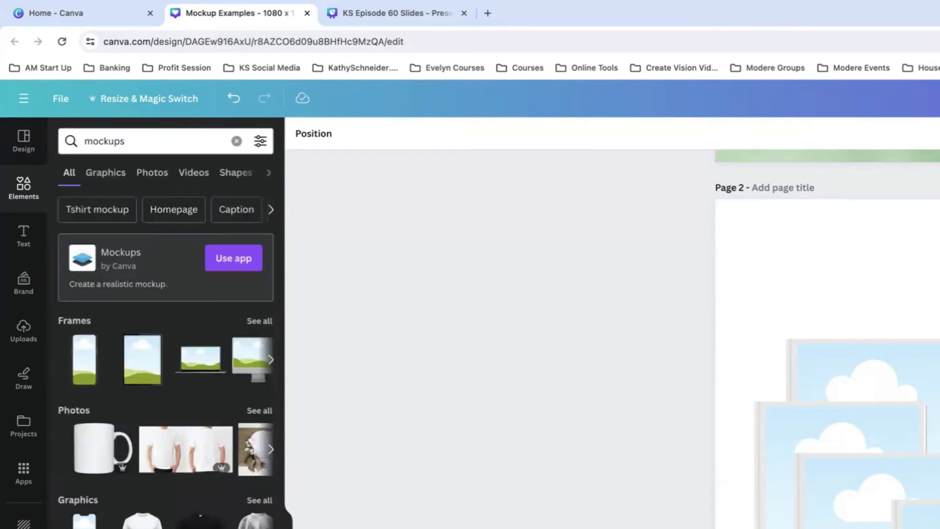
{"action": "left_click", "coordinate": [256, 321]}
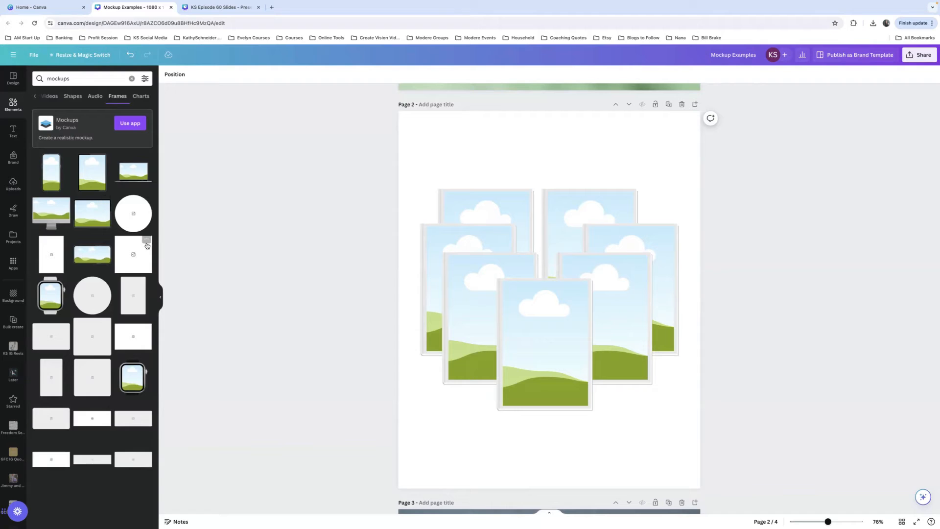
- Try the tablet frame over the picture frames on page 2 at a reduced size, and delete it
{"action": "left_click", "coordinate": [521, 221]}
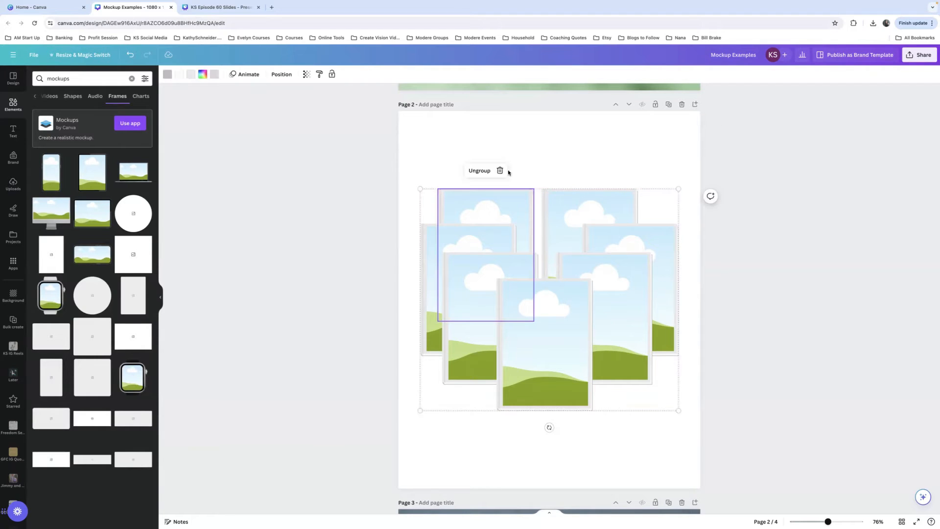
{"action": "left_click", "coordinate": [601, 158]}
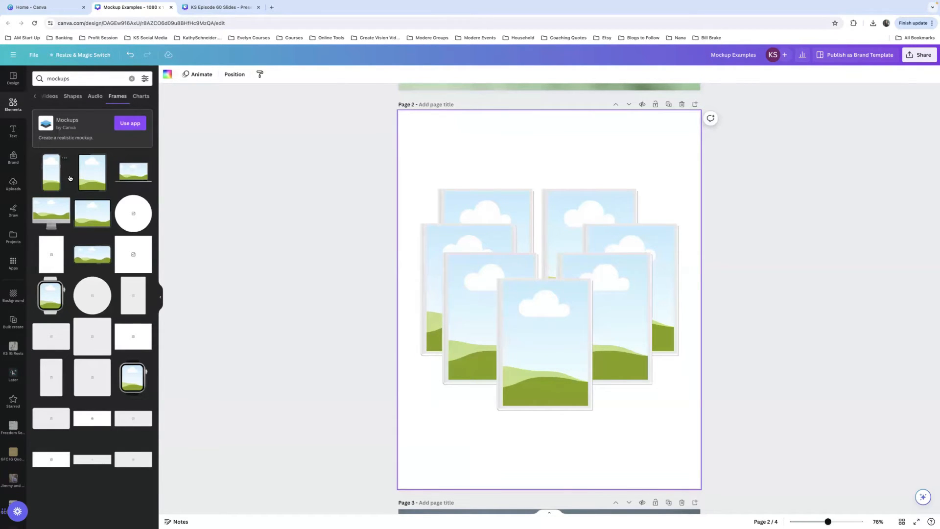
{"action": "left_click_drag", "start_coordinate": [92, 171], "coordinate": [476, 171]}
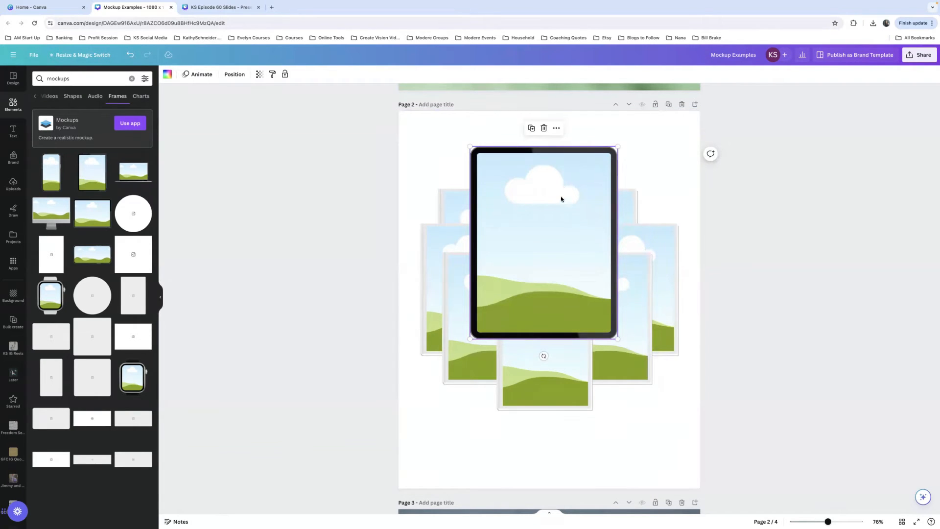
{"action": "left_click_drag", "start_coordinate": [618, 146], "coordinate": [575, 187]}
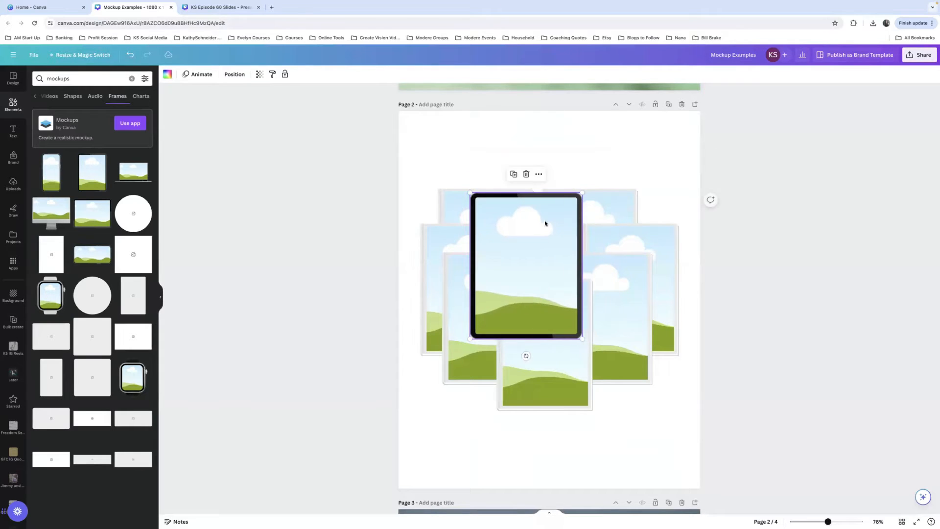
{"action": "key", "text": "Delete"}
- Delete the four rearmost picture frames on page 2, keeping only the three front frames
{"action": "left_click", "coordinate": [577, 214]}
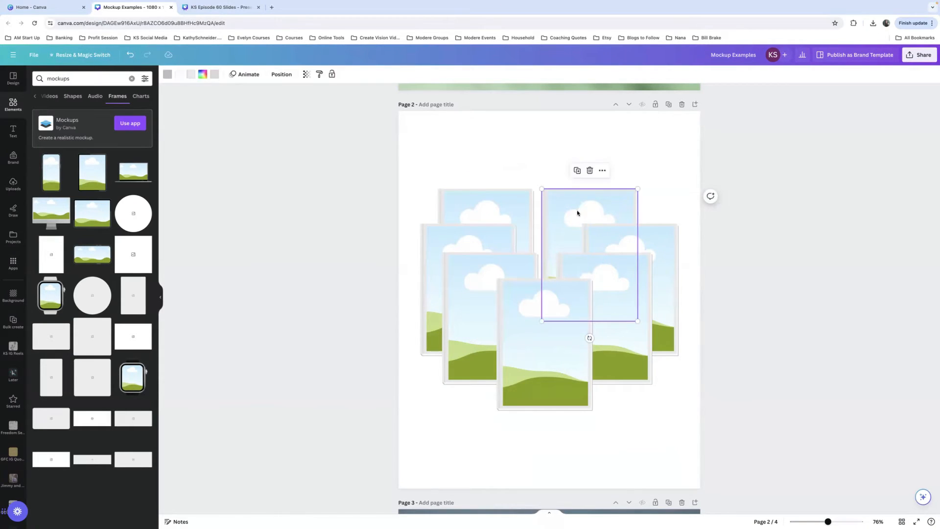
{"action": "key", "text": "Delete"}
{"action": "left_click", "coordinate": [507, 204]}
{"action": "key", "text": "Delete"}
{"action": "left_click", "coordinate": [495, 232]}
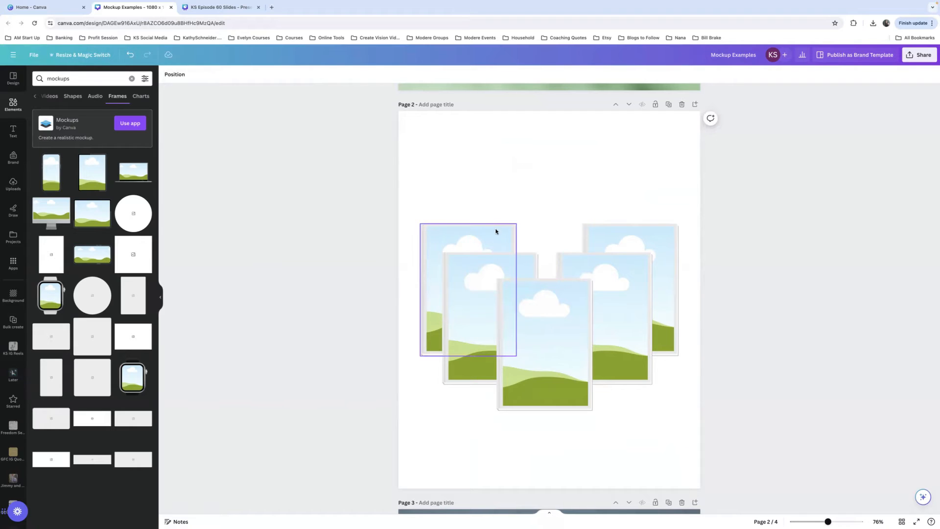
{"action": "key", "text": "Delete"}
{"action": "left_click", "coordinate": [607, 236]}
{"action": "key", "text": "Delete"}
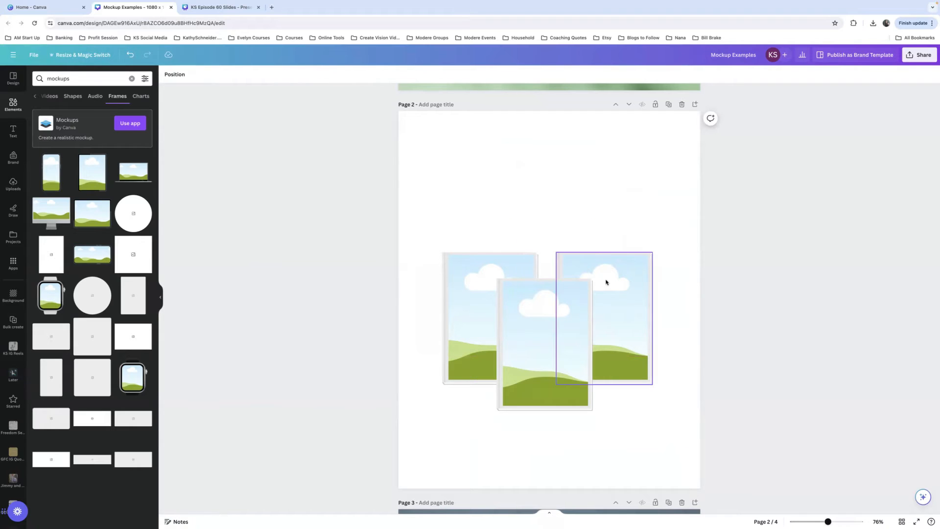
- Center the front frame between its two neighbours and place two duplicates of it level with each other, above left and above right
{"action": "left_click", "coordinate": [558, 329]}
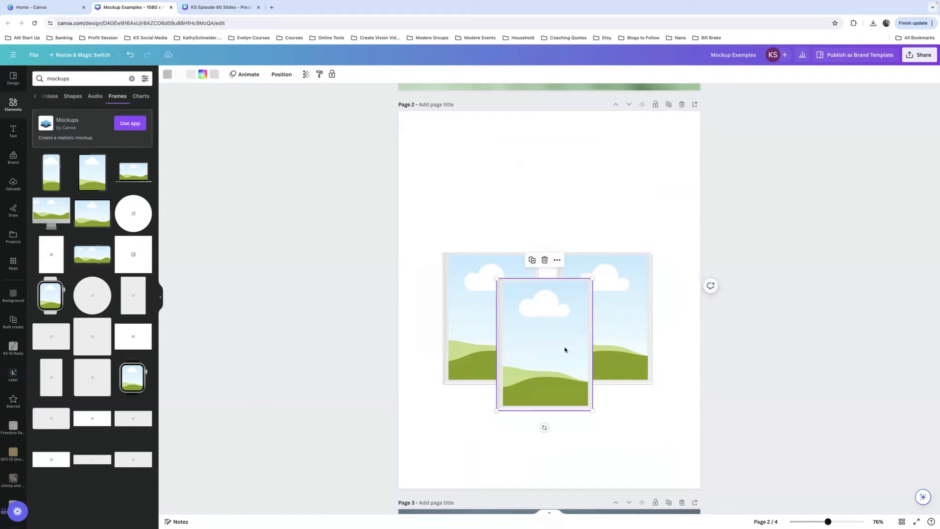
{"action": "mouse_move", "coordinate": [540, 368]}
{"action": "left_mouse_down"}
{"action": "mouse_move", "coordinate": [623, 363]}
{"action": "mouse_move", "coordinate": [544, 356]}
{"action": "left_mouse_up"}
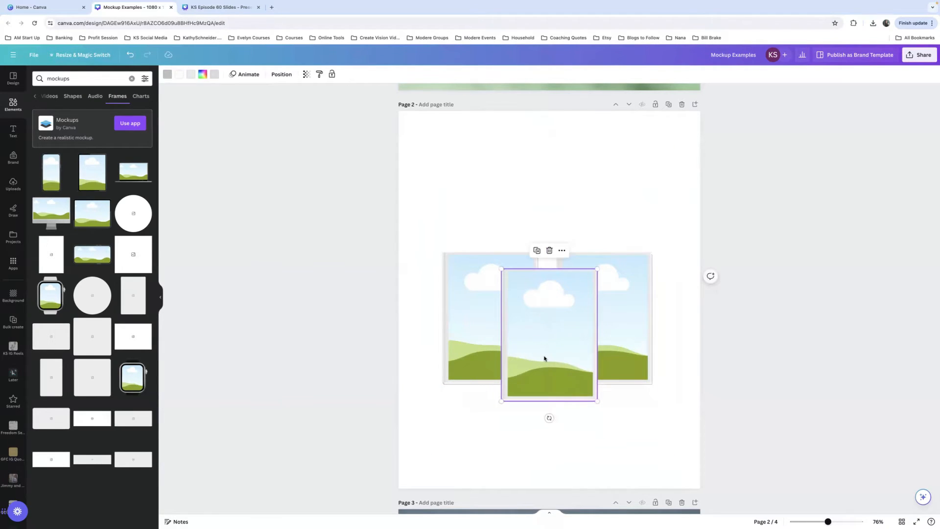
{"action": "left_click", "coordinate": [536, 251]}
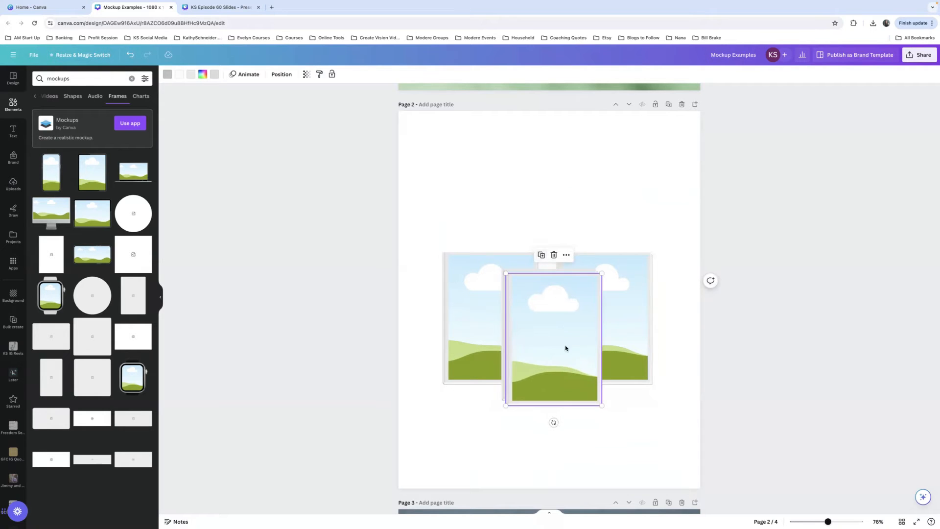
{"action": "left_click_drag", "start_coordinate": [545, 333], "coordinate": [480, 267]}
{"action": "left_click", "coordinate": [460, 172]}
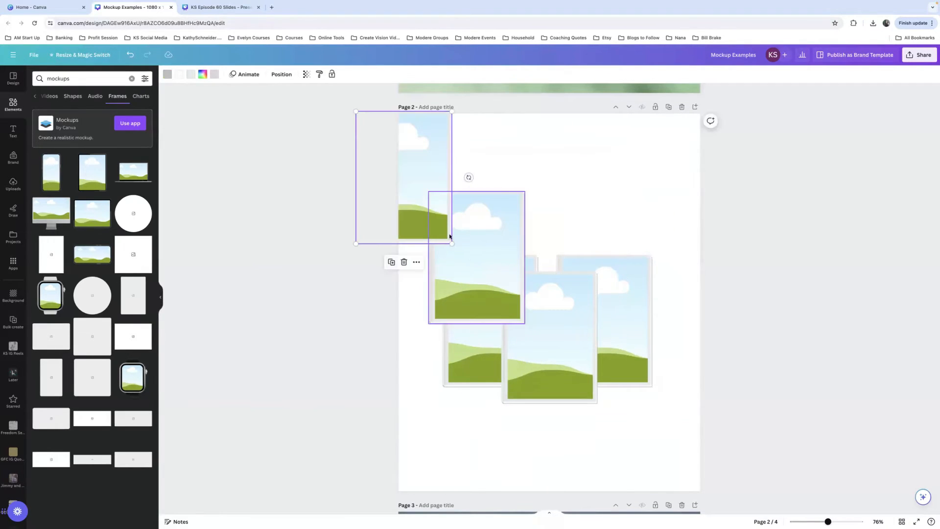
{"action": "left_click_drag", "start_coordinate": [419, 167], "coordinate": [637, 247]}
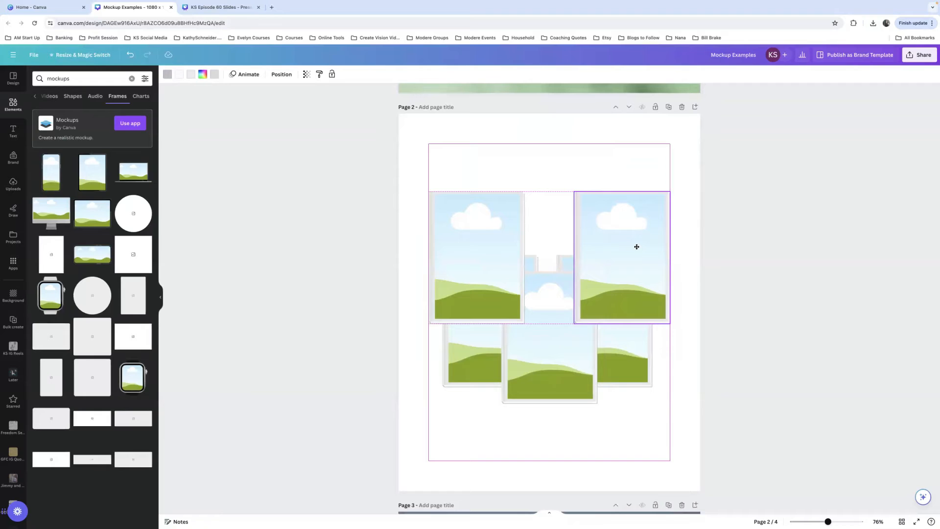
{"action": "left_click_drag", "start_coordinate": [636, 247], "coordinate": [637, 247]}
- Send the upper-left and upper-right duplicate frames to the back, behind the three original frames
{"action": "left_click", "coordinate": [489, 233]}
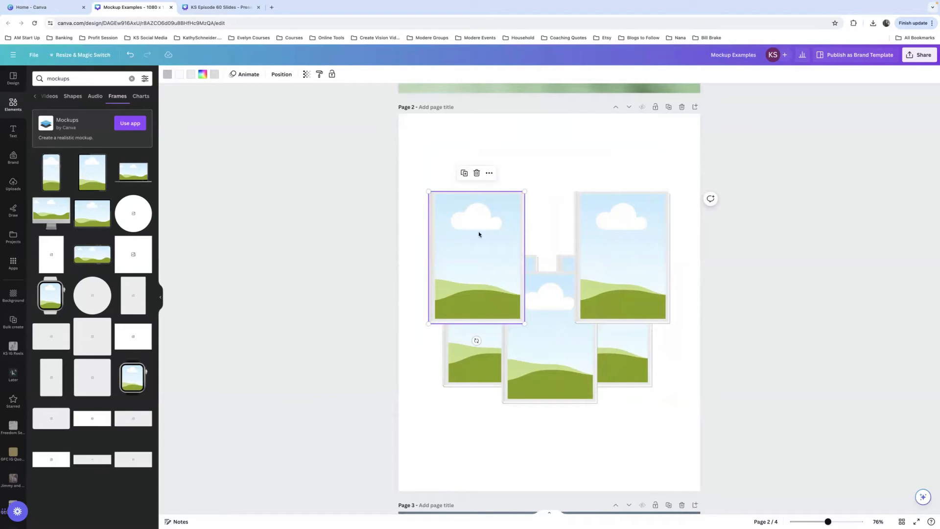
{"action": "left_click", "coordinate": [282, 75]}
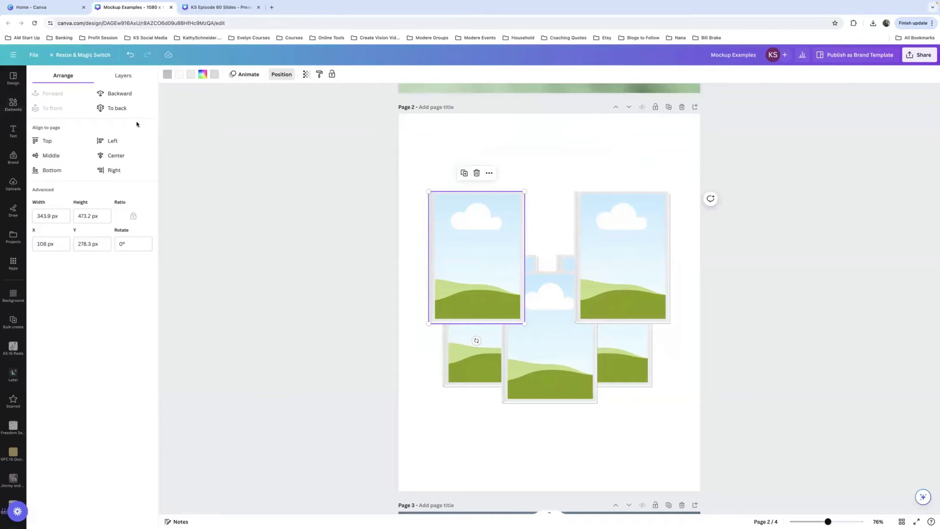
{"action": "left_click", "coordinate": [118, 108]}
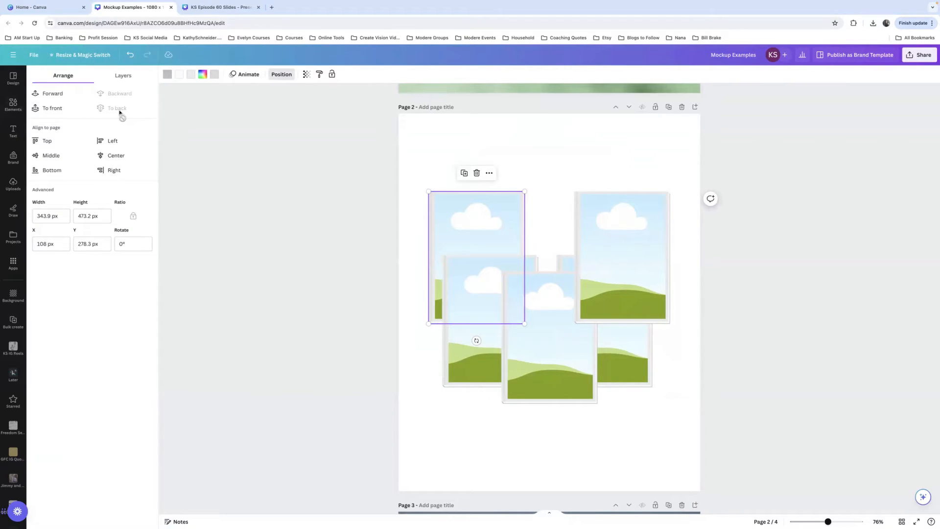
{"action": "left_click", "coordinate": [639, 225]}
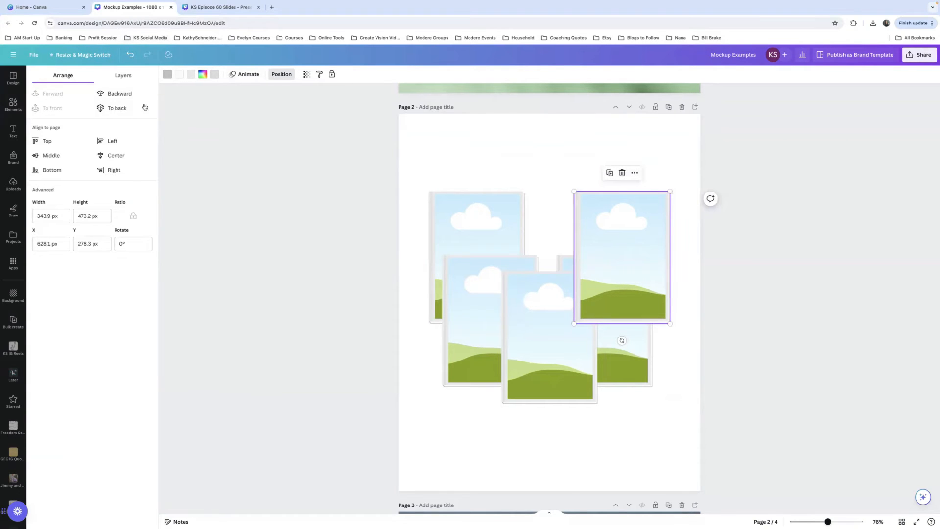
{"action": "left_click", "coordinate": [119, 108]}
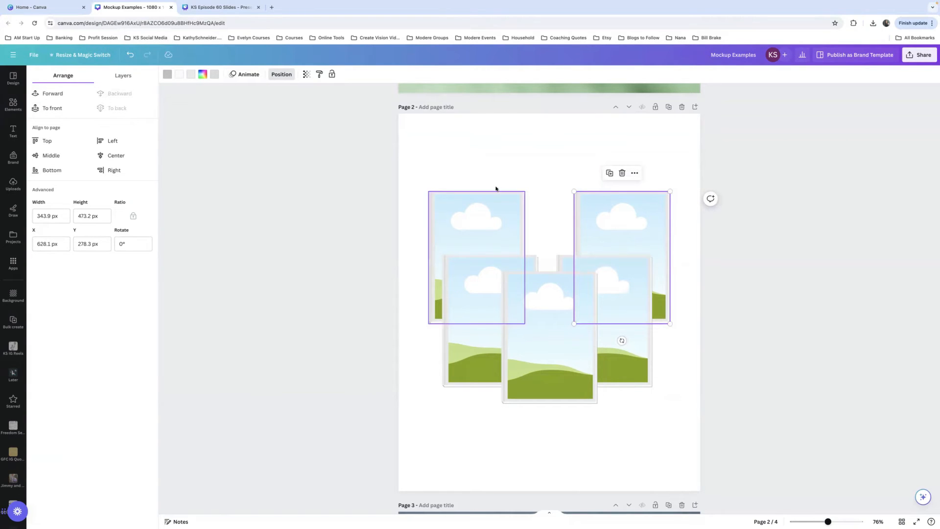
{"action": "left_click", "coordinate": [531, 158]}
{"action": "left_click", "coordinate": [474, 210]}
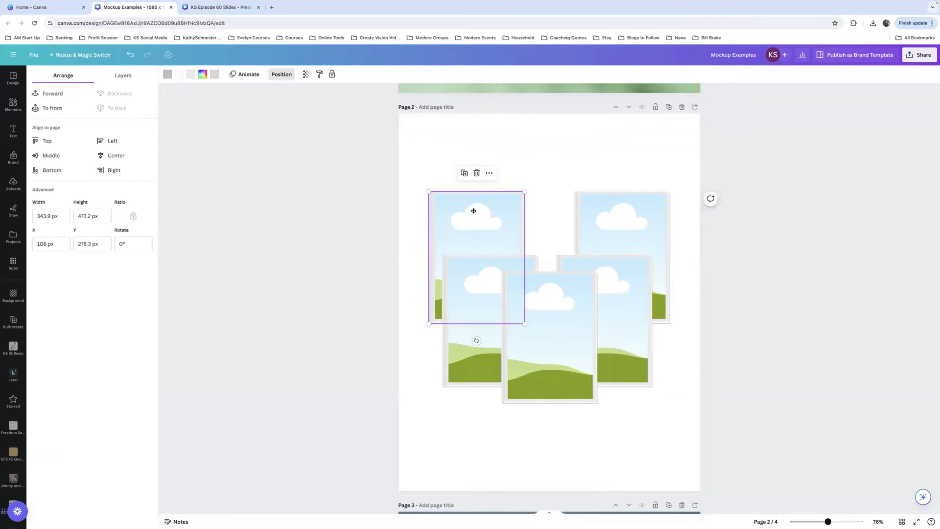
- Lower the upper-left and upper-right rear frames on page 2 to the same height, at a Y position of about 379 px
{"action": "left_click_drag", "start_coordinate": [473, 211], "coordinate": [472, 237]}
{"action": "left_click_drag", "start_coordinate": [625, 222], "coordinate": [627, 249]}
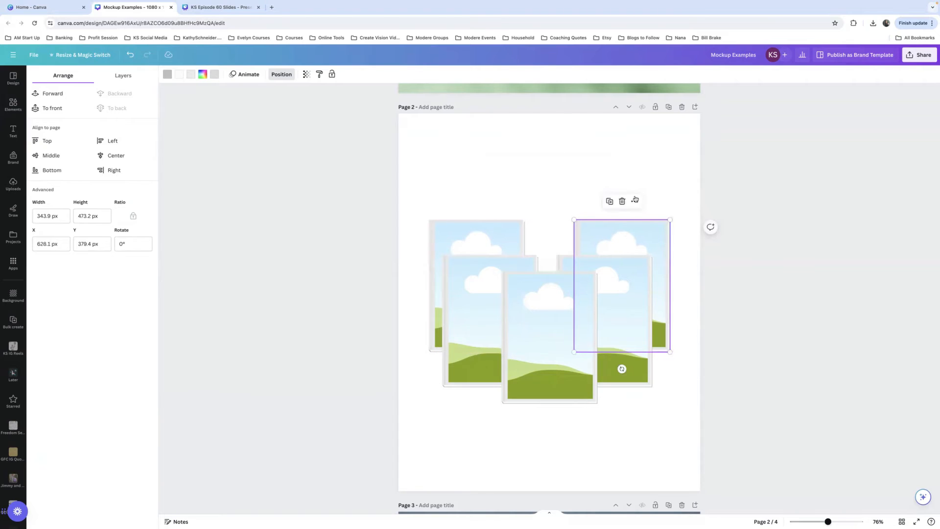
{"action": "left_click", "coordinate": [566, 170]}
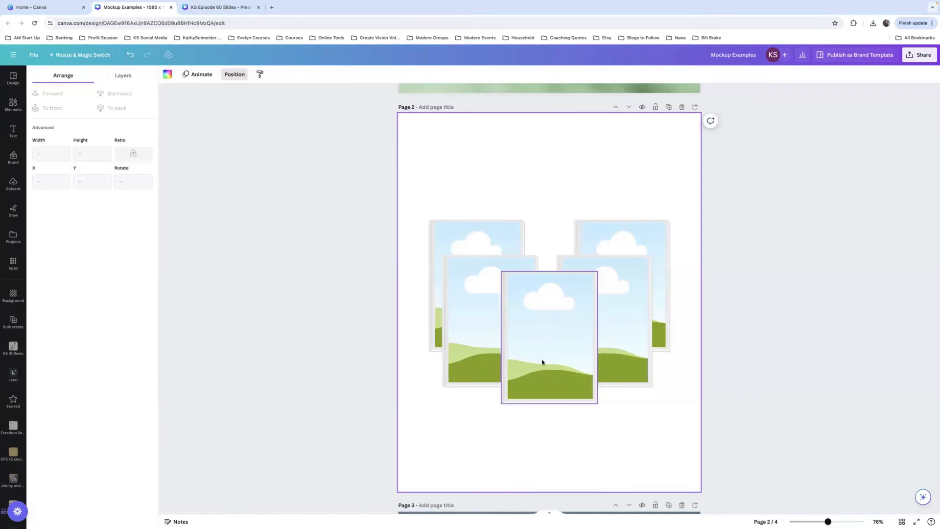
- Duplicate the front center frame and place the copy directly above it, horizontally centered at a Y position of about 238 px
{"action": "left_click_drag", "start_coordinate": [577, 291], "coordinate": [533, 351]}
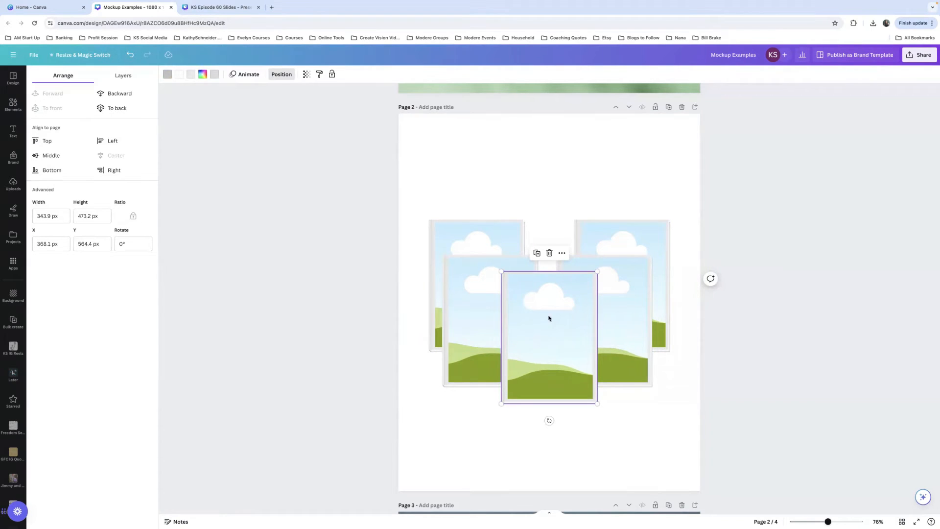
{"action": "left_click", "coordinate": [537, 253]}
{"action": "left_click_drag", "start_coordinate": [554, 359], "coordinate": [552, 262]}
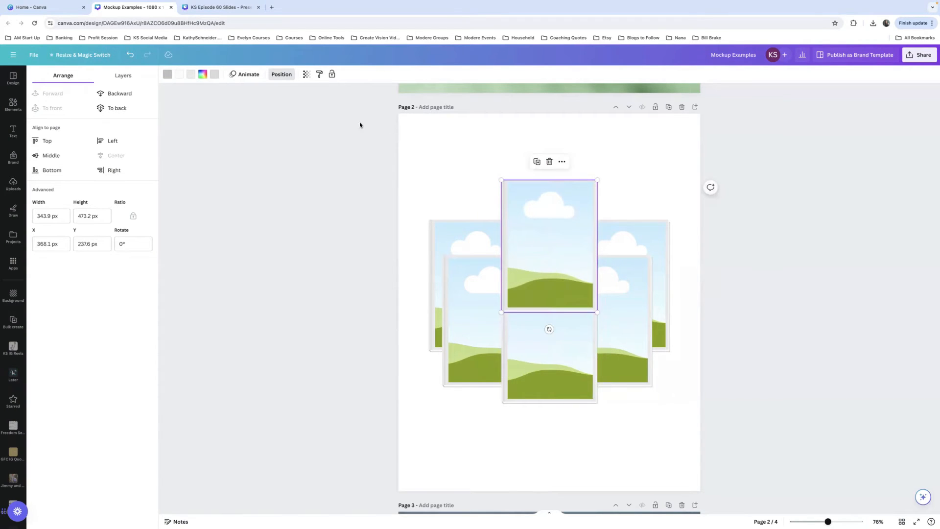
- Send the new top center frame to the back, behind the other five frames
{"action": "left_click", "coordinate": [287, 76]}
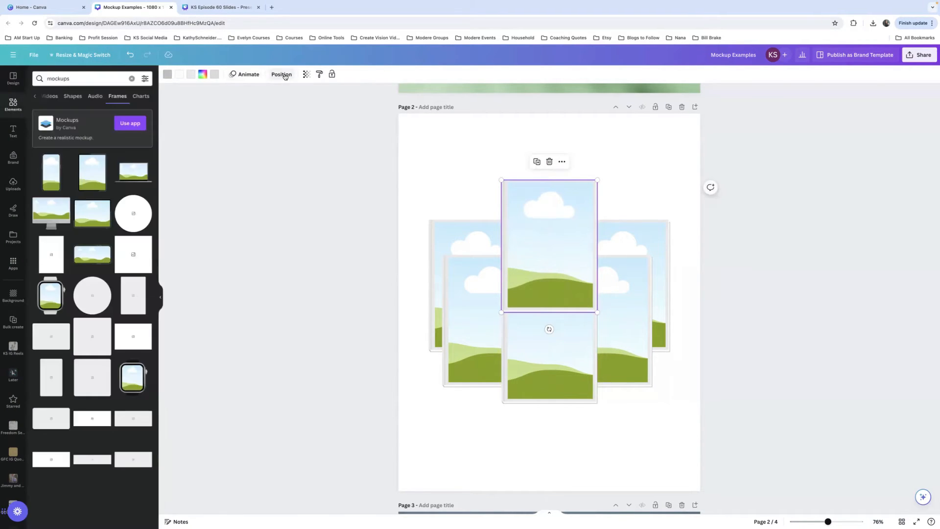
{"action": "left_click", "coordinate": [280, 75]}
{"action": "left_click", "coordinate": [125, 107]}
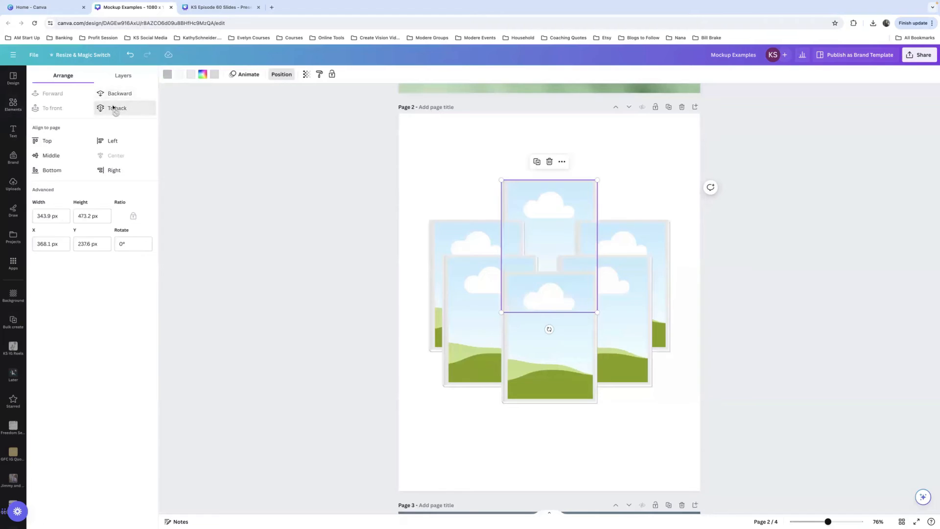
{"action": "left_click", "coordinate": [669, 157]}
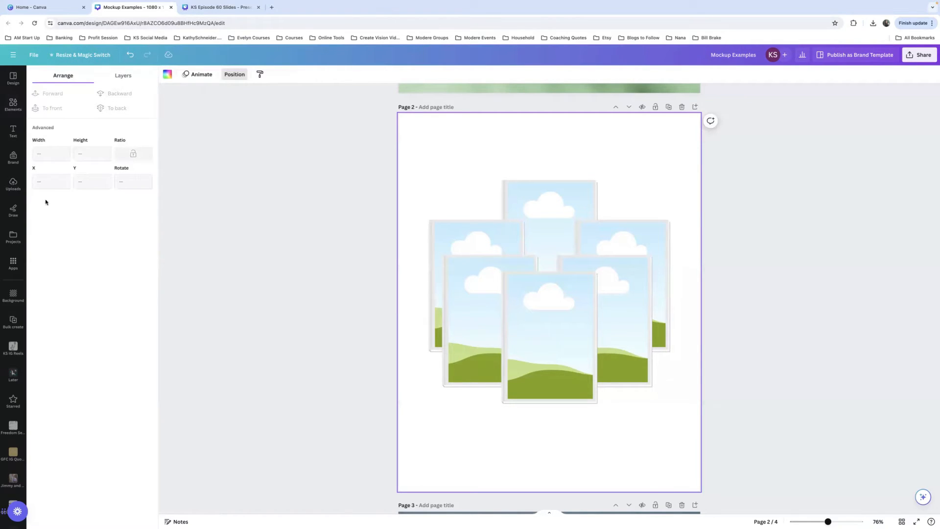
- Fill the front center frame with the uploaded "Elevate Your Efficiency" cover image
{"action": "left_click", "coordinate": [13, 184]}
{"action": "left_click", "coordinate": [13, 184]}
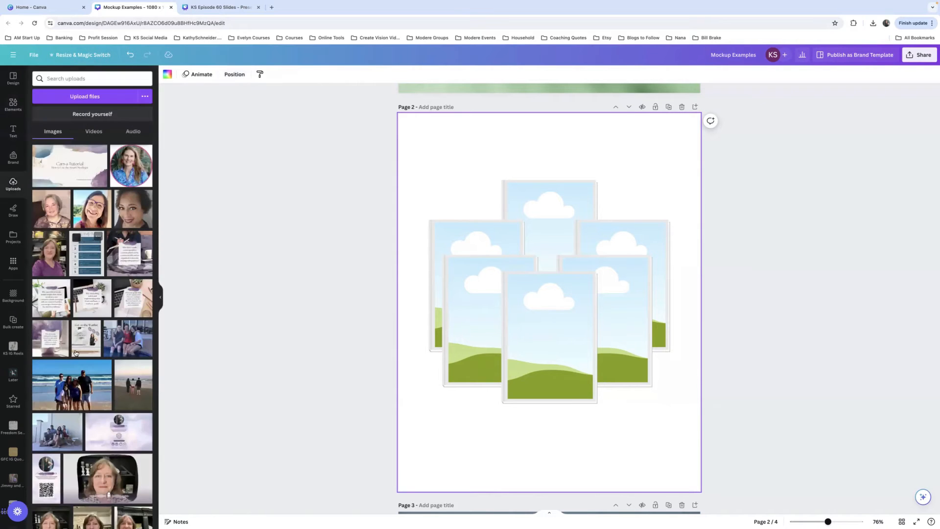
{"action": "scroll", "coordinate": [74, 368], "scroll_direction": "down", "scroll_amount": 1}
{"action": "scroll", "coordinate": [74, 368], "scroll_direction": "down", "scroll_amount": 10}
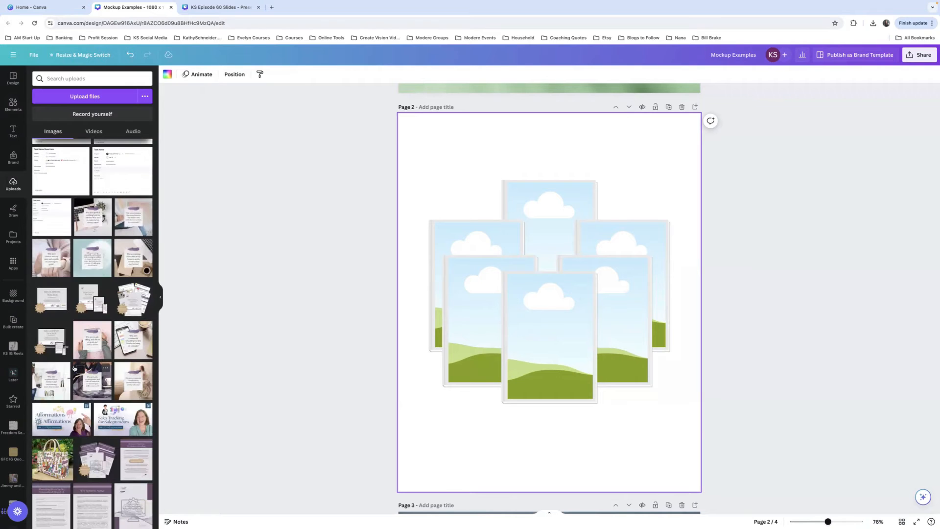
{"action": "scroll", "coordinate": [74, 367], "scroll_direction": "down", "scroll_amount": 5}
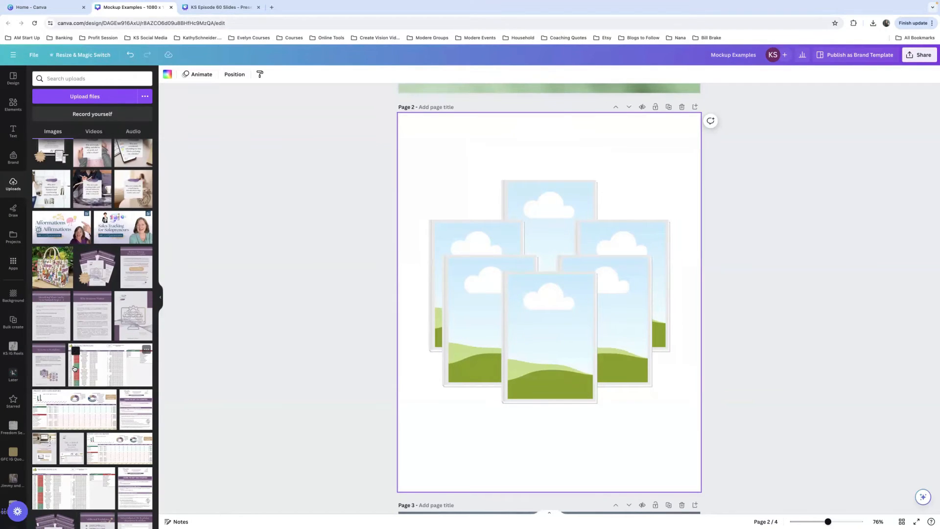
{"action": "scroll", "coordinate": [75, 368], "scroll_direction": "down", "scroll_amount": 3}
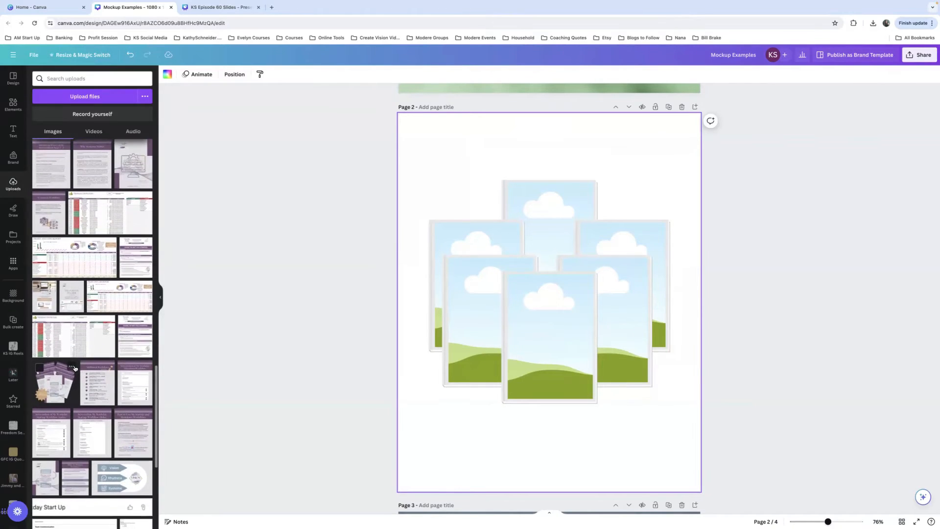
{"action": "scroll", "coordinate": [75, 369], "scroll_direction": "down", "scroll_amount": 2}
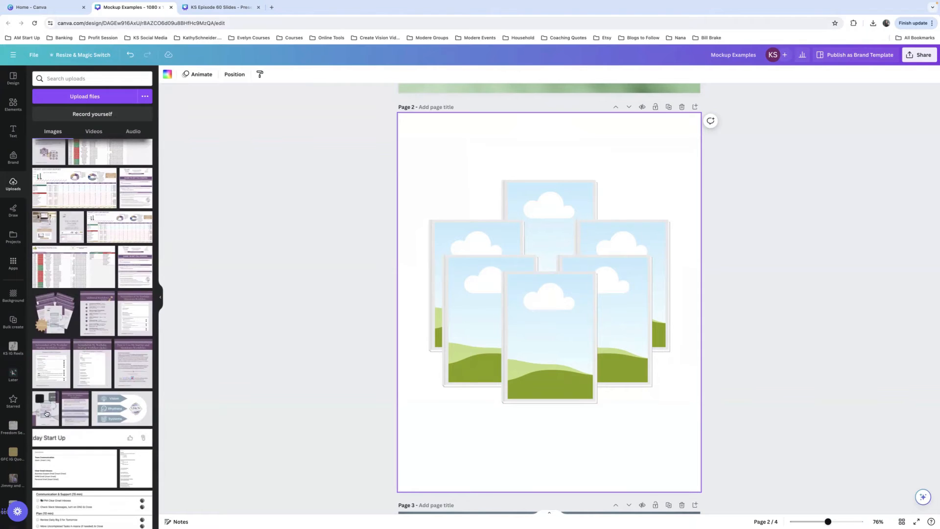
{"action": "left_click_drag", "start_coordinate": [46, 413], "coordinate": [523, 309]}
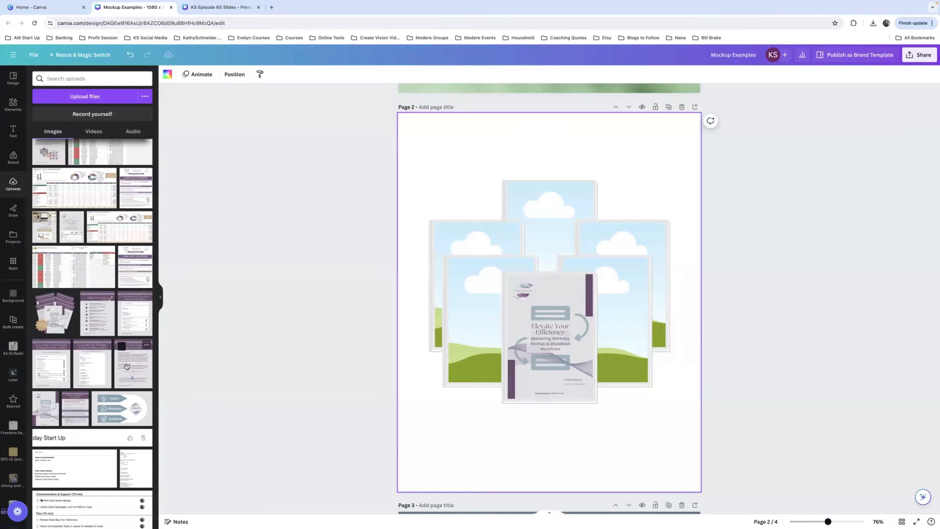
- Fill the remaining frames with uploads: How to Use middle left, Workflow (links) middle right, Startup Workflow (tasks) upper left, Shutdown Workflow upper right, Additional Workflows top
{"action": "left_click_drag", "start_coordinate": [126, 365], "coordinate": [452, 308]}
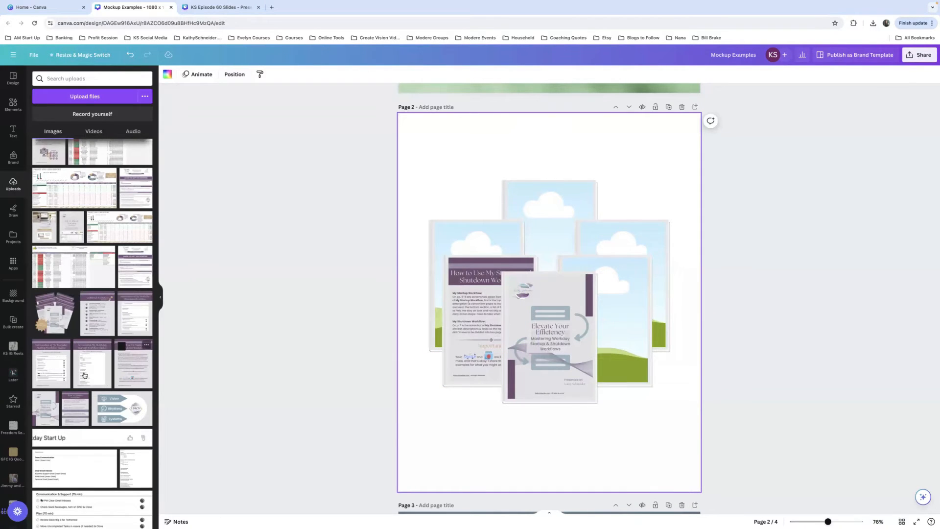
{"action": "left_click_drag", "start_coordinate": [84, 375], "coordinate": [595, 303]}
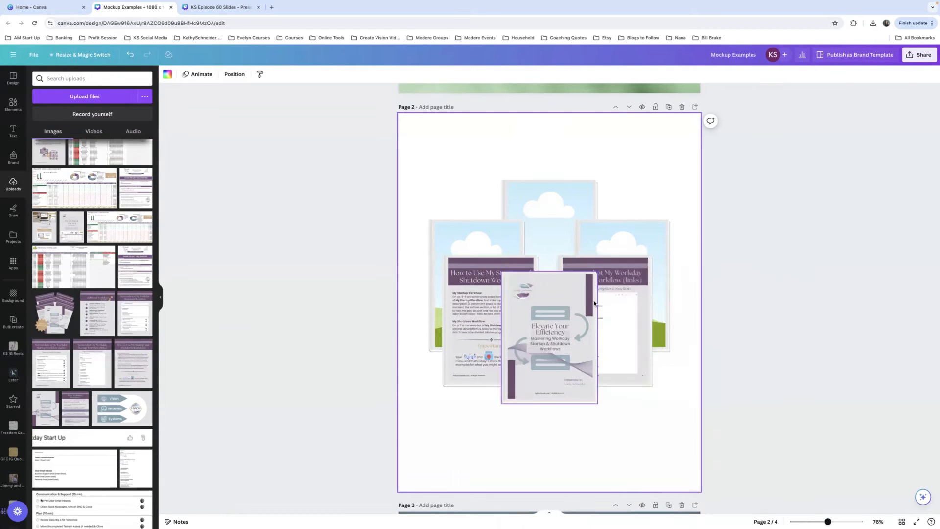
{"action": "left_click_drag", "start_coordinate": [61, 367], "coordinate": [436, 251]}
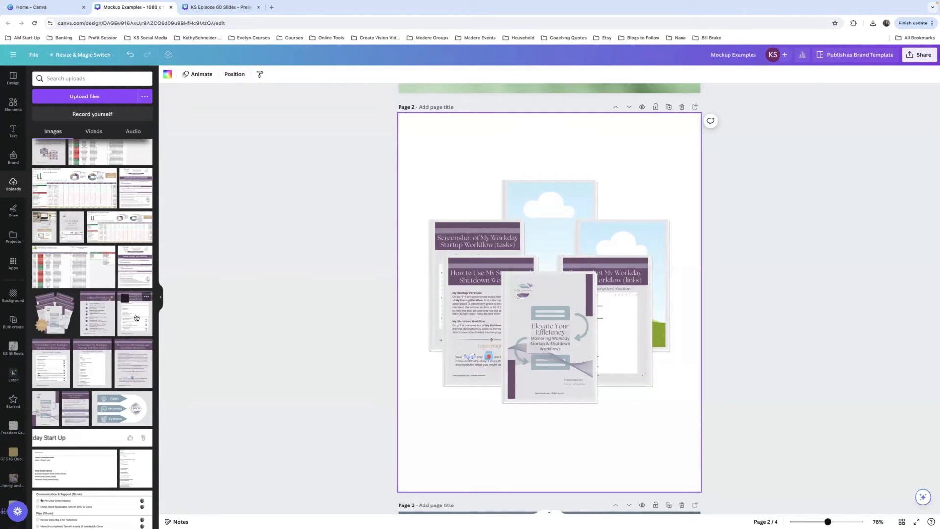
{"action": "left_click_drag", "start_coordinate": [136, 318], "coordinate": [612, 245]}
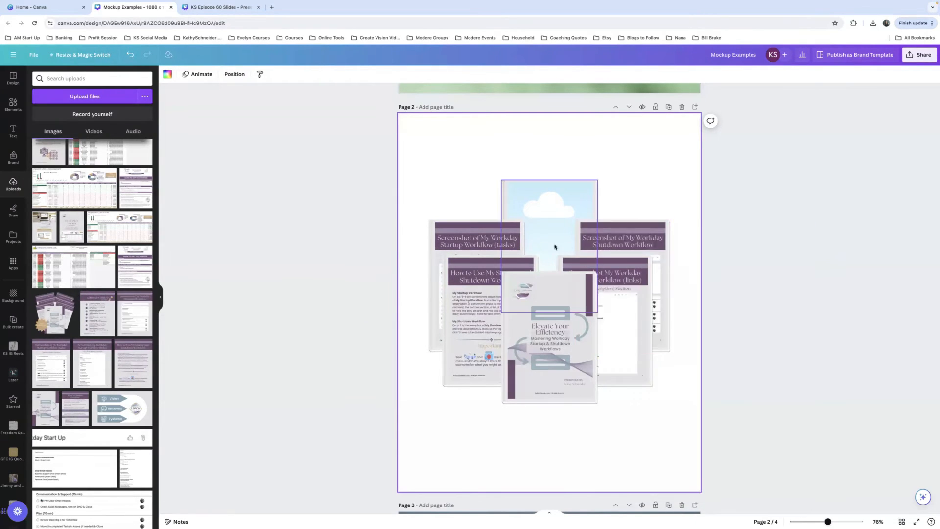
{"action": "left_click_drag", "start_coordinate": [97, 313], "coordinate": [524, 208]}
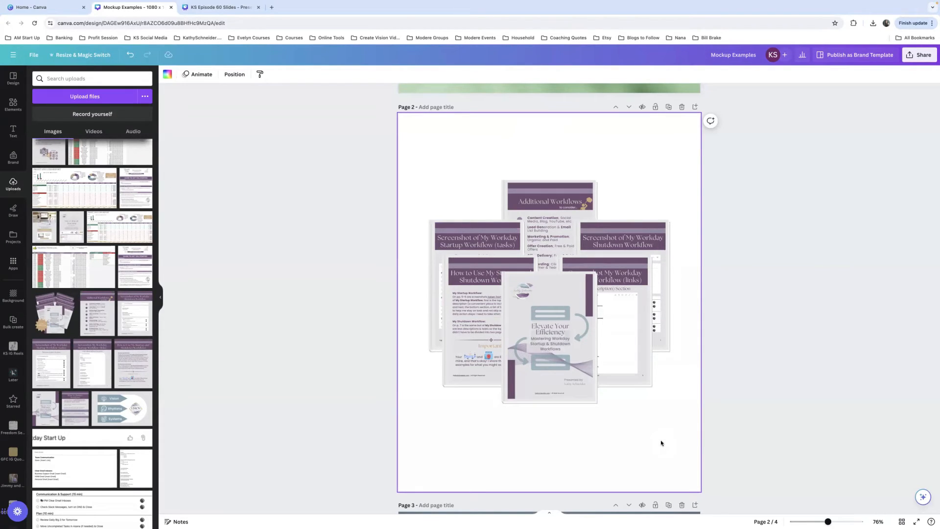
- Group all six filled frames on page 2, then enlarge the group slightly and center it on the page
{"action": "left_click_drag", "start_coordinate": [660, 440], "coordinate": [429, 158]}
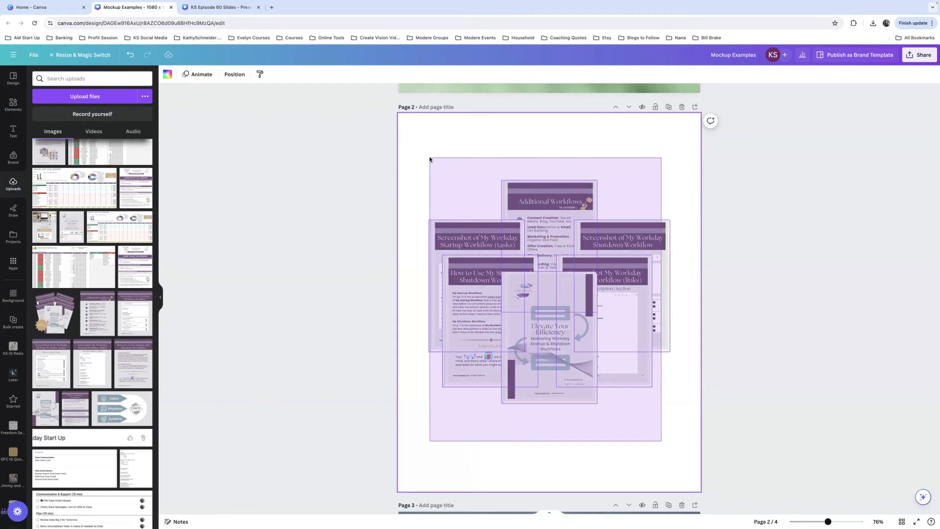
{"action": "left_click_drag", "start_coordinate": [430, 159], "coordinate": [429, 159]}
{"action": "left_click", "coordinate": [532, 161]}
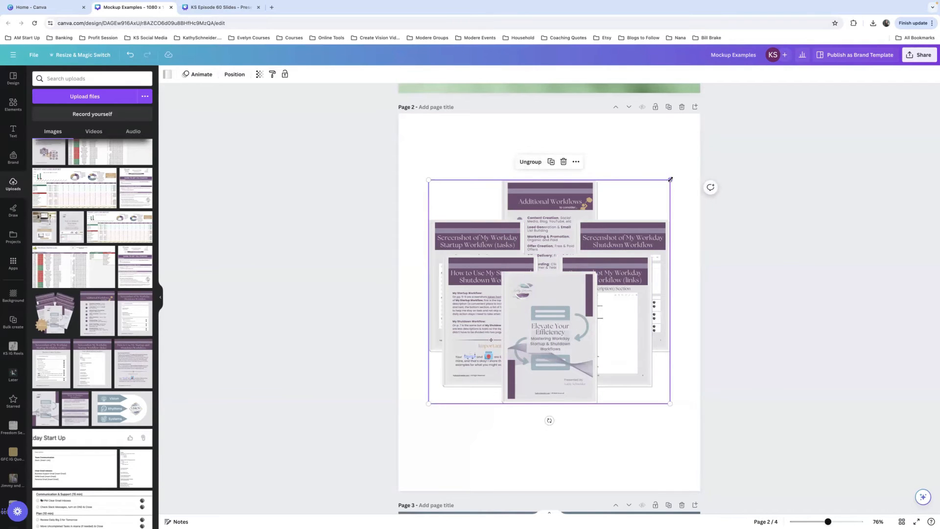
{"action": "left_click_drag", "start_coordinate": [670, 179], "coordinate": [686, 164]}
{"action": "left_click_drag", "start_coordinate": [575, 237], "coordinate": [563, 251]}
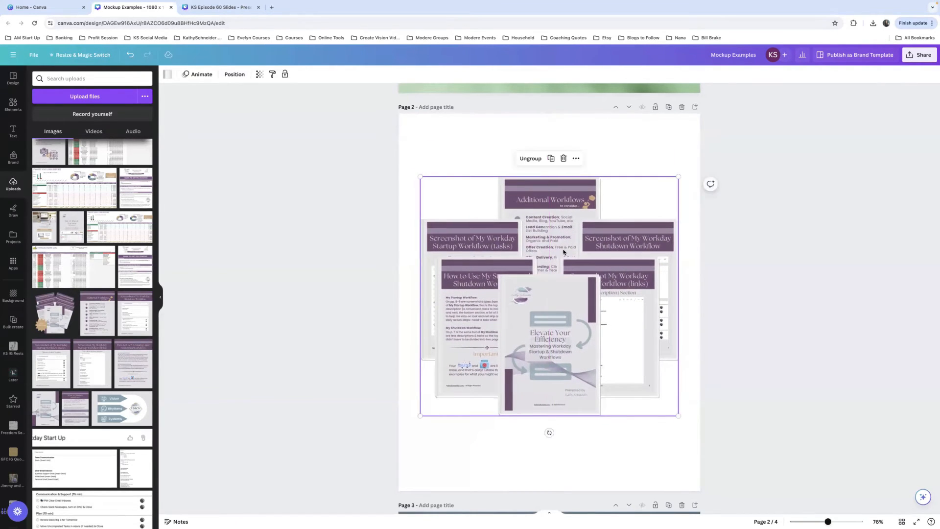
{"action": "left_click", "coordinate": [774, 248]}
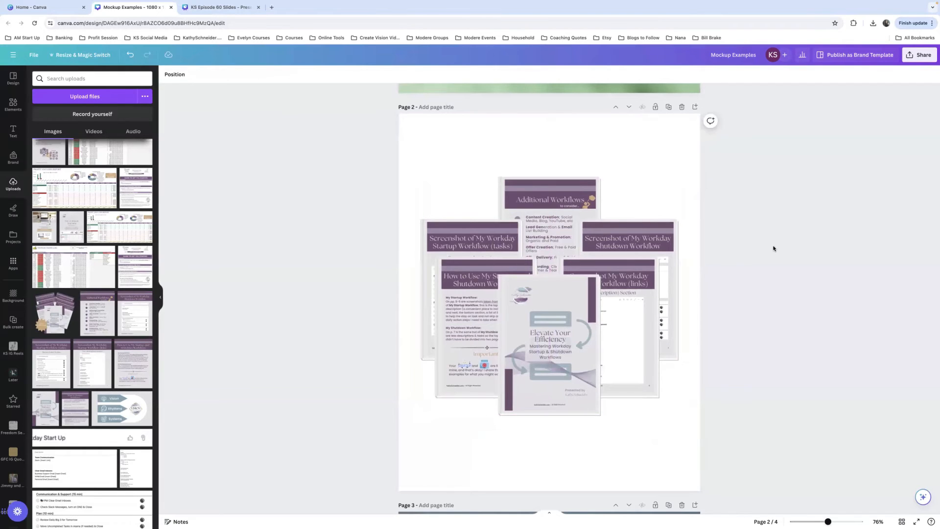
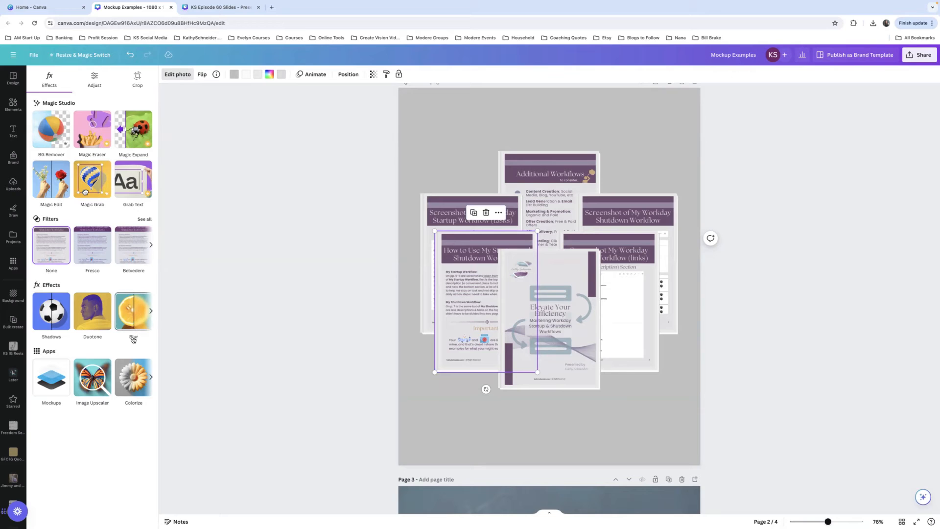
- Blur the whole "How to Use My Startup and Shutdown Workflows" image at an intensity of 25
{"action": "left_click", "coordinate": [129, 315]}
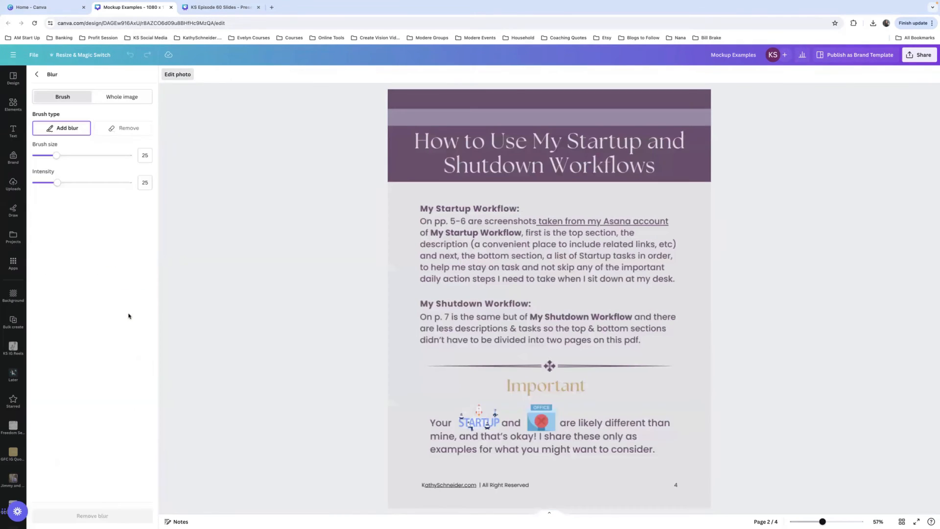
{"action": "left_click", "coordinate": [120, 98]}
{"action": "mouse_move", "coordinate": [58, 130]}
{"action": "left_mouse_down"}
{"action": "mouse_move", "coordinate": [28, 131]}
{"action": "mouse_move", "coordinate": [59, 131]}
{"action": "left_mouse_up"}
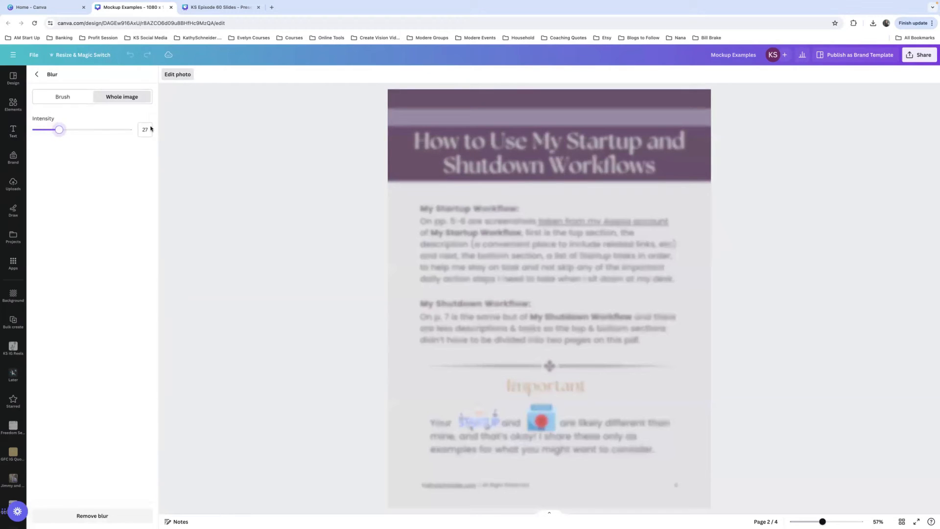
{"action": "left_click_drag", "start_coordinate": [59, 130], "coordinate": [57, 129]}
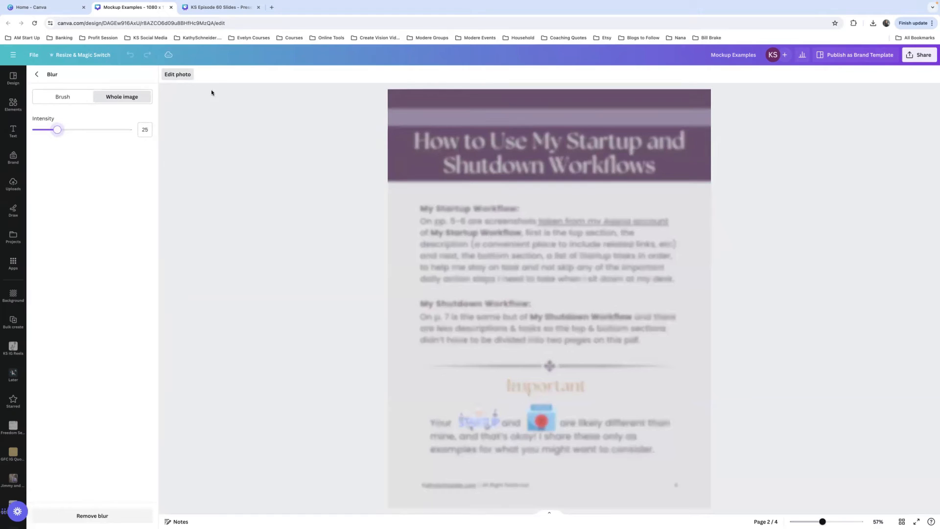
{"action": "left_click", "coordinate": [35, 74]}
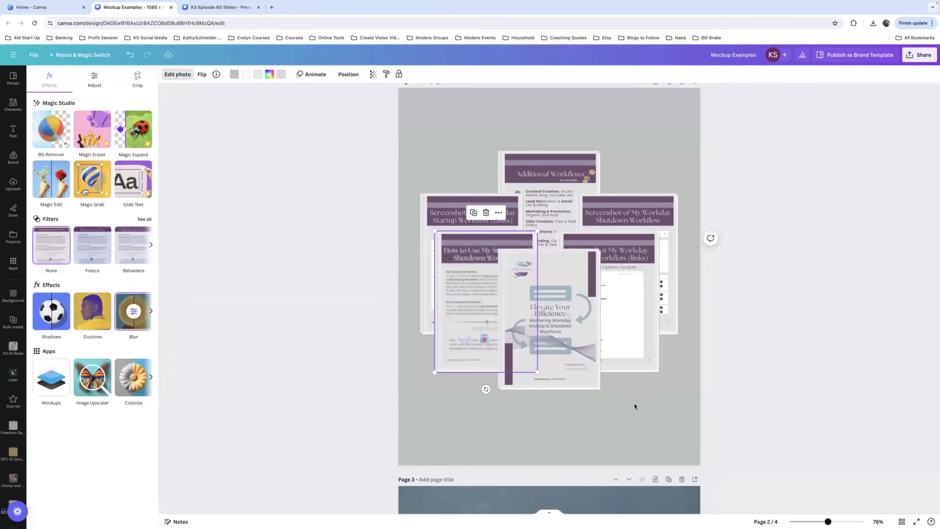
{"action": "left_click", "coordinate": [613, 416]}
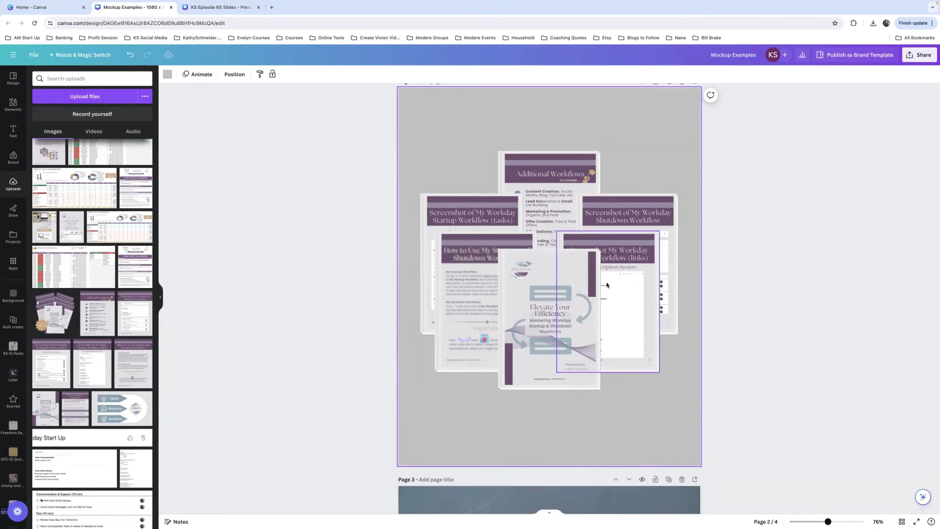
- Blur the whole "Additional Workflows" image in the top frame at an intensity of 25
{"action": "left_click", "coordinate": [552, 191]}
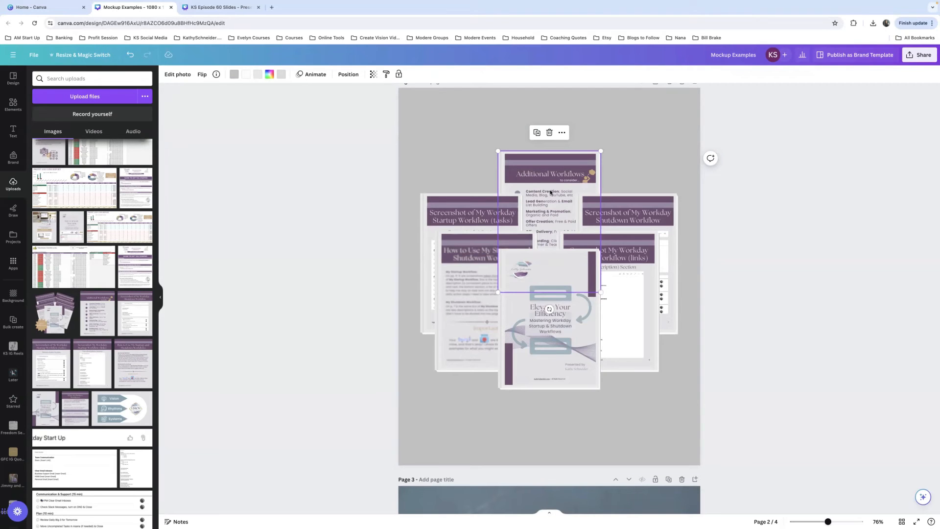
{"action": "left_click", "coordinate": [173, 74]}
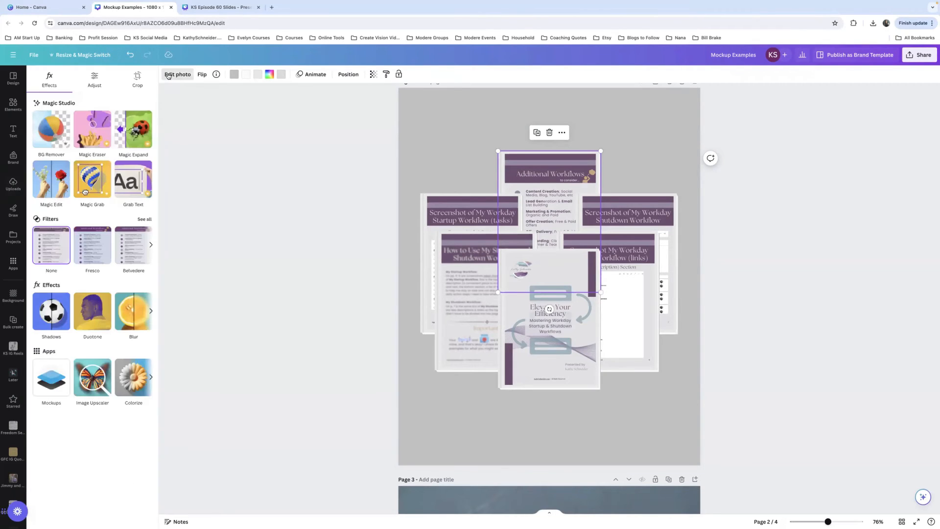
{"action": "left_click", "coordinate": [133, 312]}
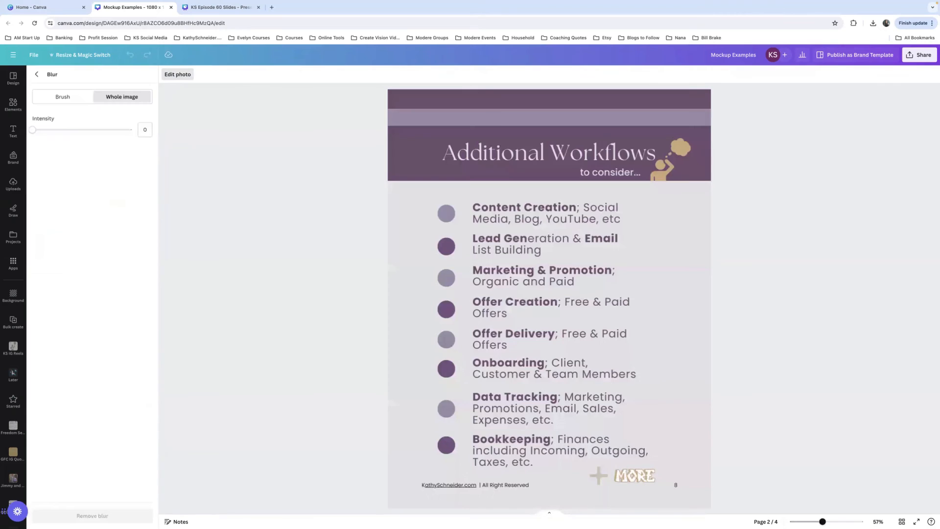
{"action": "left_click_drag", "start_coordinate": [32, 130], "coordinate": [57, 131]}
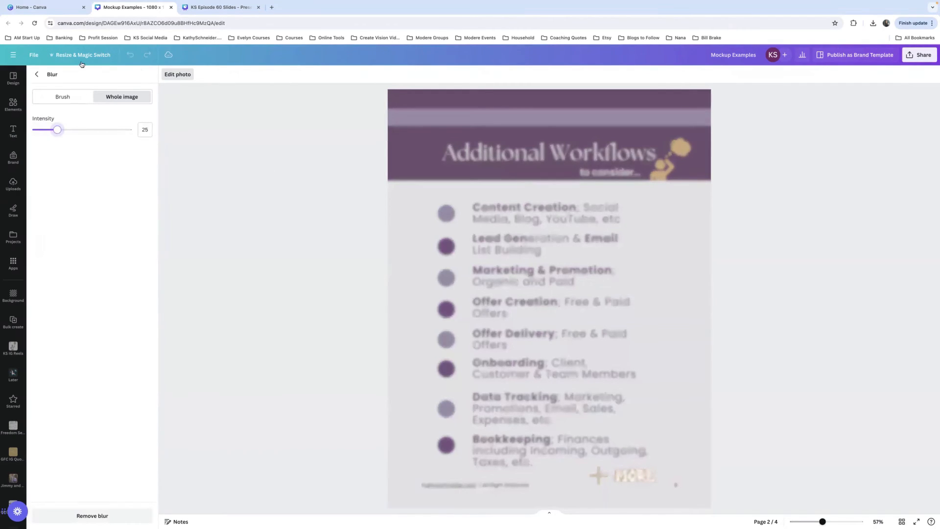
{"action": "left_click", "coordinate": [36, 73]}
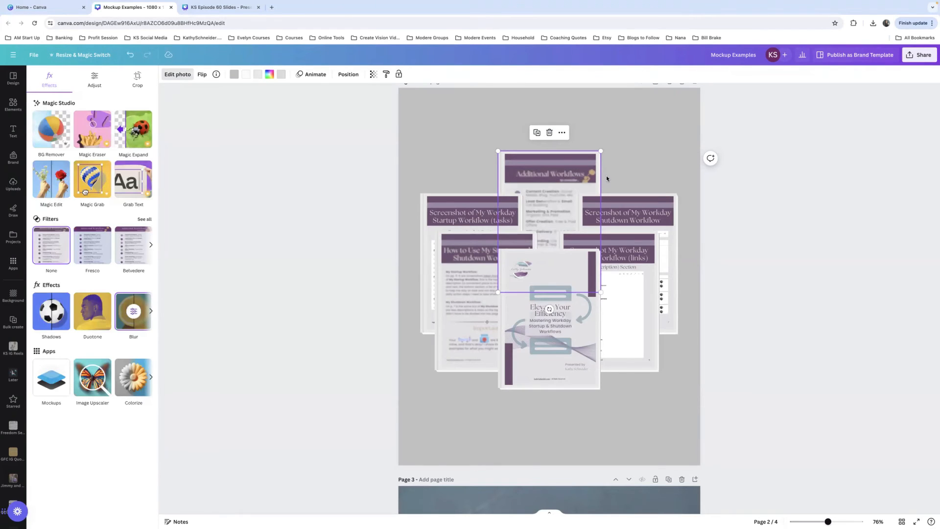
{"action": "left_click", "coordinate": [643, 164]}
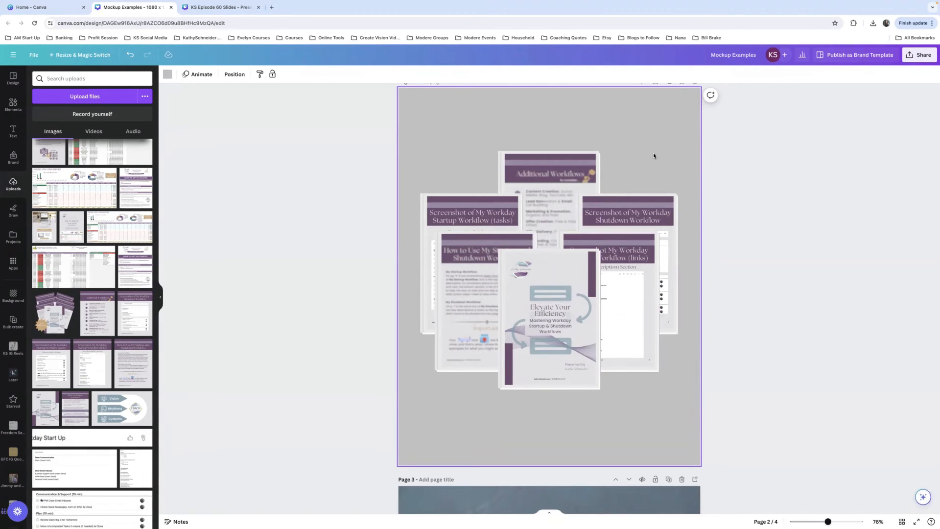
- Browse the full Tablets & TV mockup category for the tablet mockup used on page 3
{"action": "scroll", "coordinate": [654, 155], "scroll_direction": "down", "scroll_amount": 5}
{"action": "scroll", "coordinate": [654, 156], "scroll_direction": "down", "scroll_amount": 2}
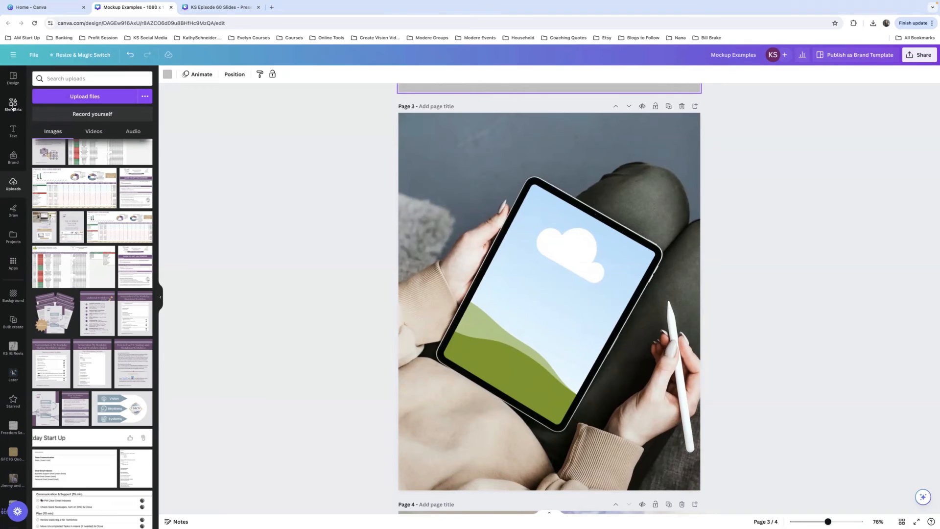
{"action": "left_click", "coordinate": [13, 294]}
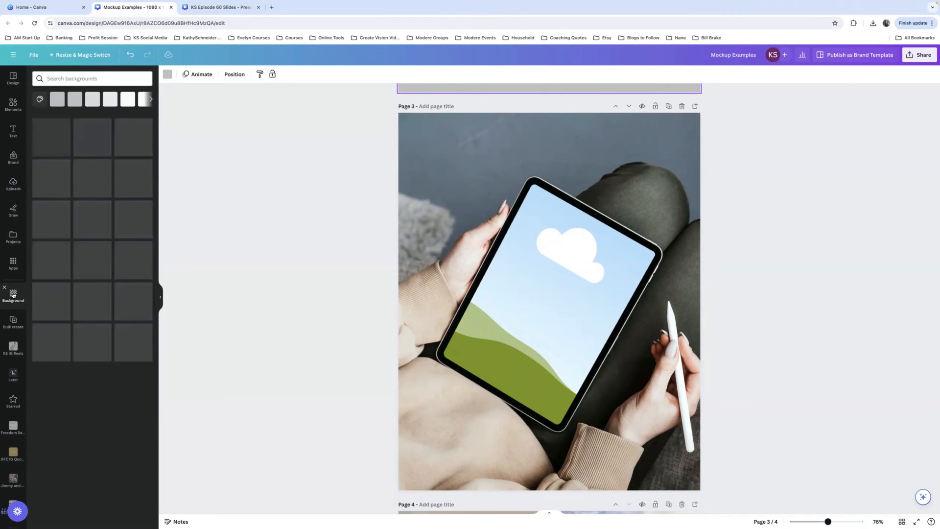
{"action": "left_click", "coordinate": [14, 263]}
{"action": "left_click", "coordinate": [44, 103]}
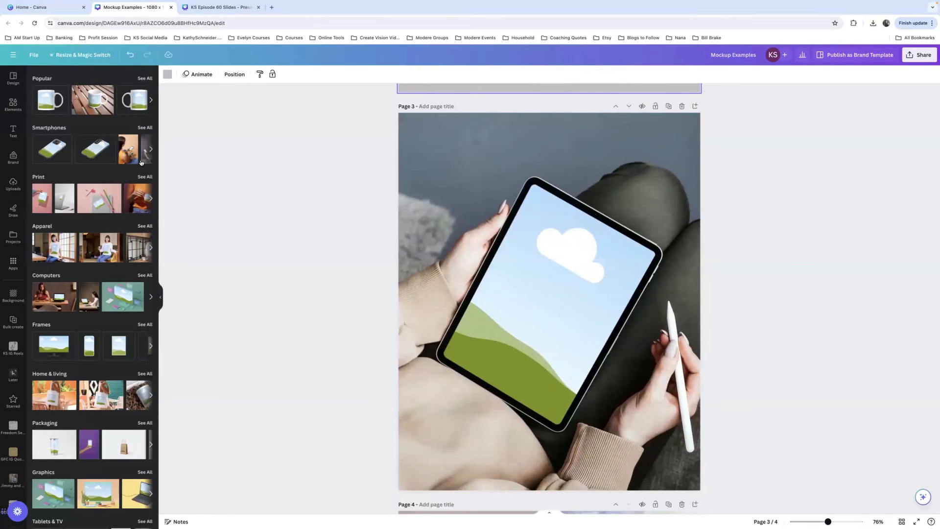
{"action": "scroll", "coordinate": [123, 221], "scroll_direction": "down", "scroll_amount": 2}
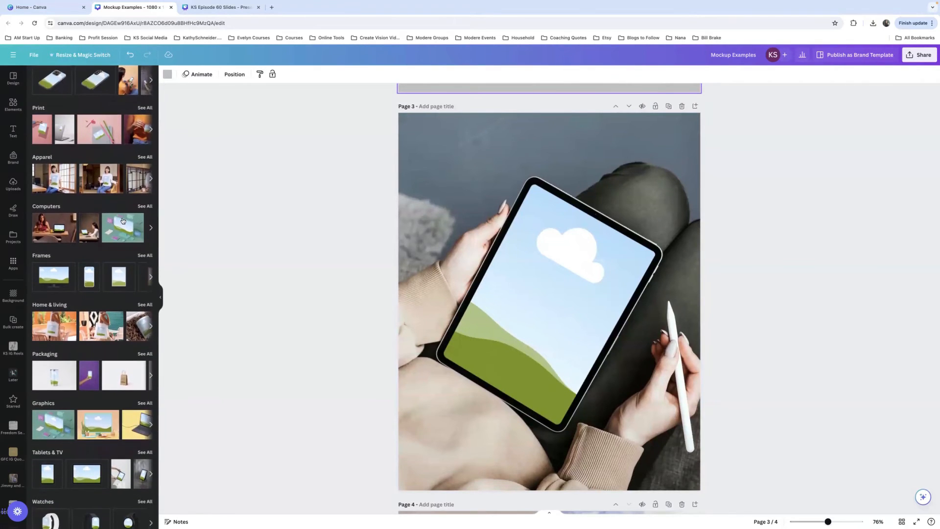
{"action": "scroll", "coordinate": [34, 174], "scroll_direction": "up", "scroll_amount": 2}
{"action": "scroll", "coordinate": [51, 332], "scroll_direction": "down", "scroll_amount": 2}
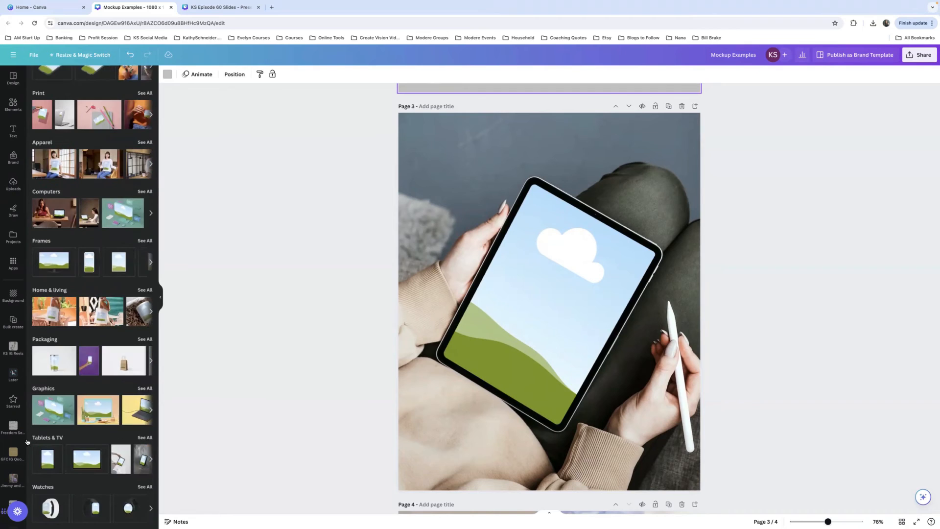
{"action": "left_click", "coordinate": [145, 437]}
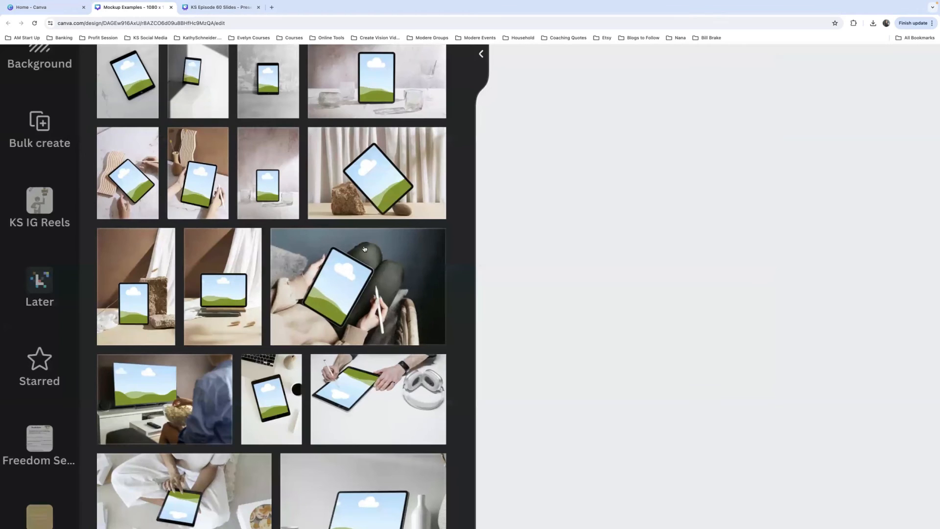
{"action": "left_click", "coordinate": [384, 285]}
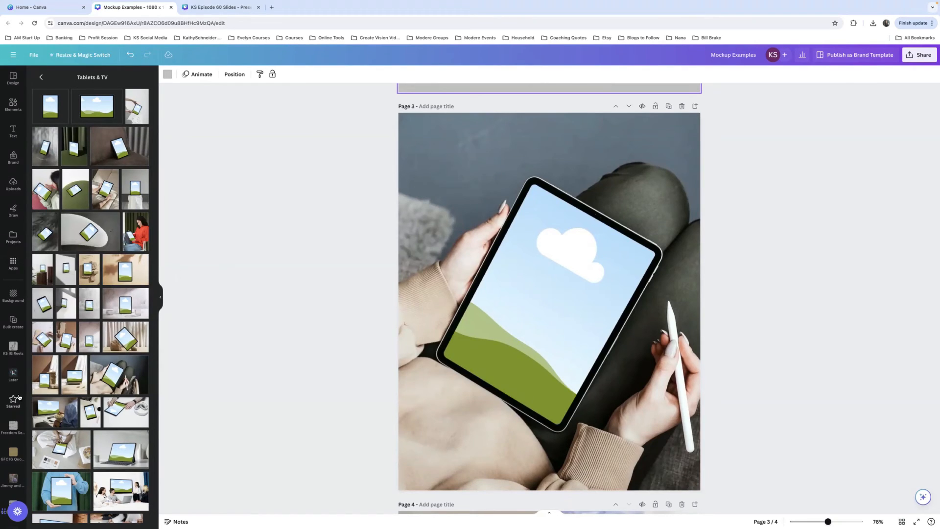
- Fill the tablet mockup on page 3 with the uploaded "Elevate Your Efficiency" cover image
{"action": "left_click", "coordinate": [15, 183]}
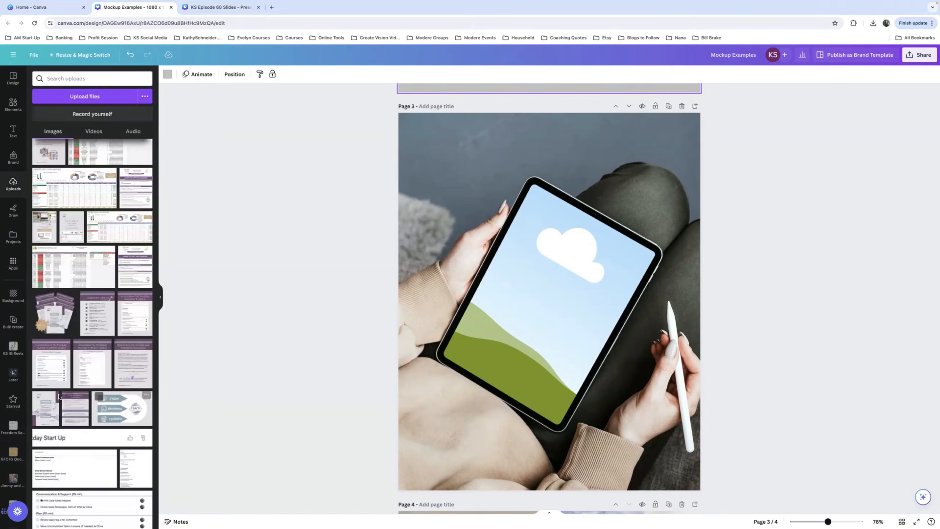
{"action": "left_click_drag", "start_coordinate": [45, 408], "coordinate": [519, 292]}
{"action": "left_click_drag", "start_coordinate": [587, 291], "coordinate": [577, 288]}
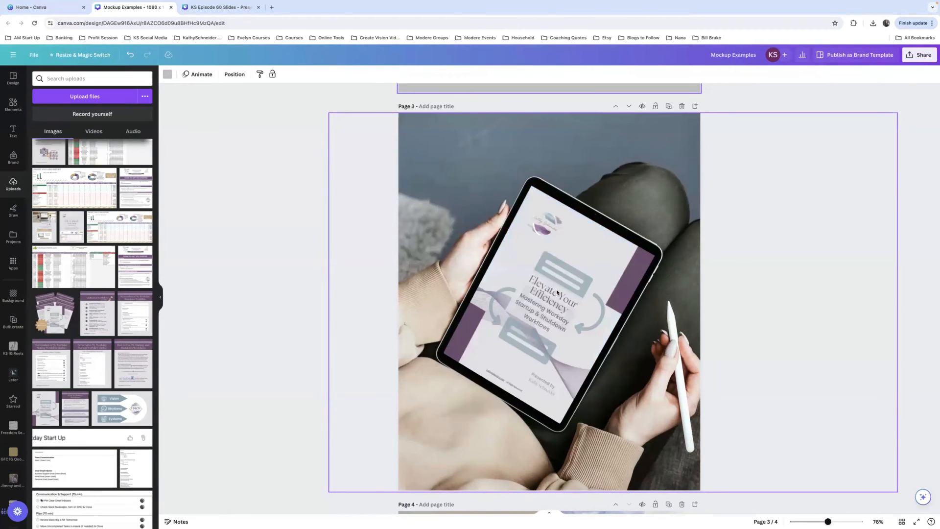
{"action": "left_click", "coordinate": [740, 288]}
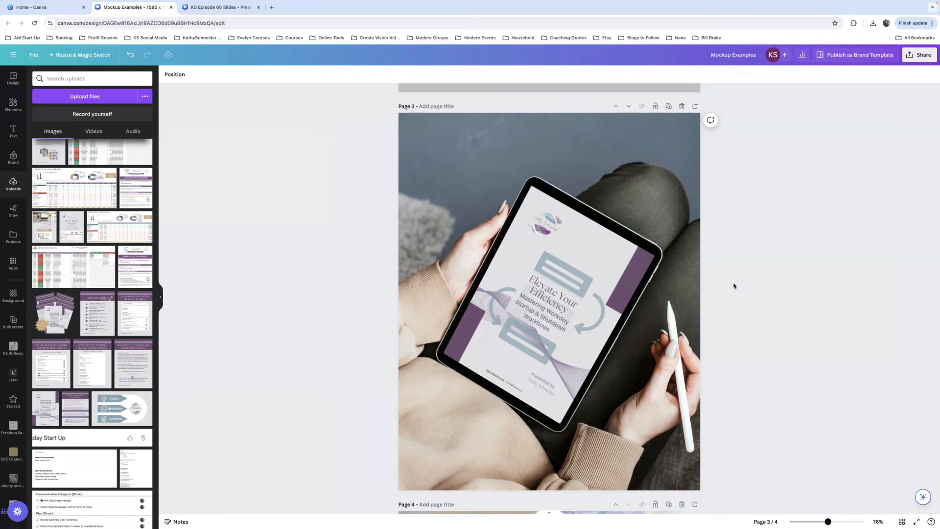
- Browse the full Computers mockup category for laptop mockups like the one on page 4
{"action": "scroll", "coordinate": [734, 286], "scroll_direction": "down", "scroll_amount": 8}
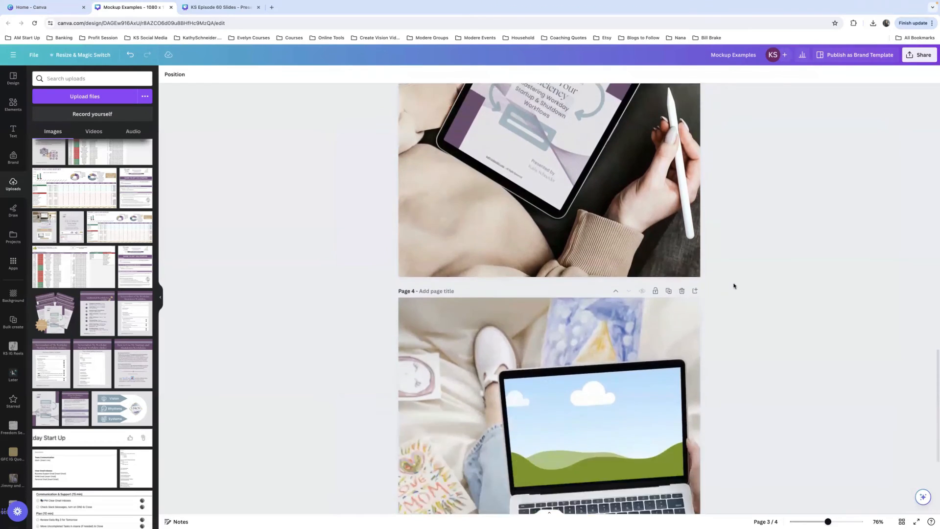
{"action": "scroll", "coordinate": [734, 285], "scroll_direction": "down", "scroll_amount": 2}
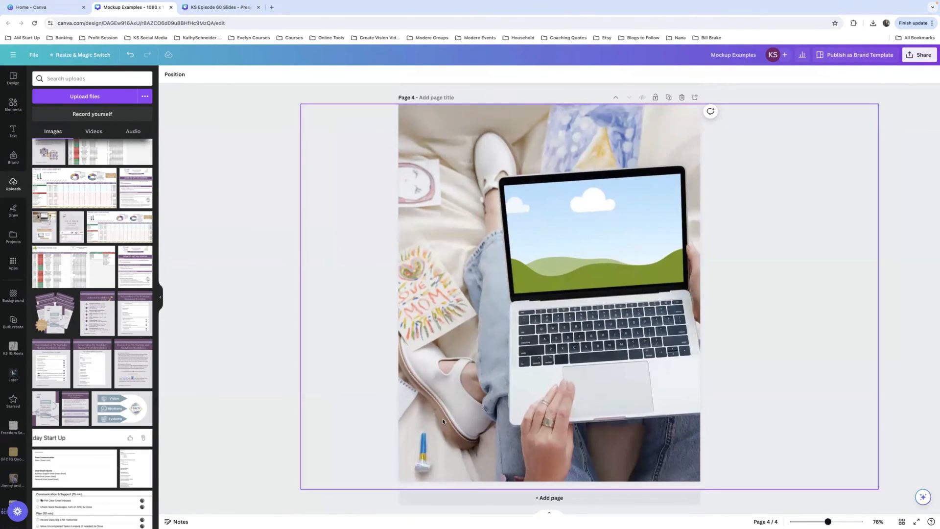
{"action": "left_click", "coordinate": [13, 263]}
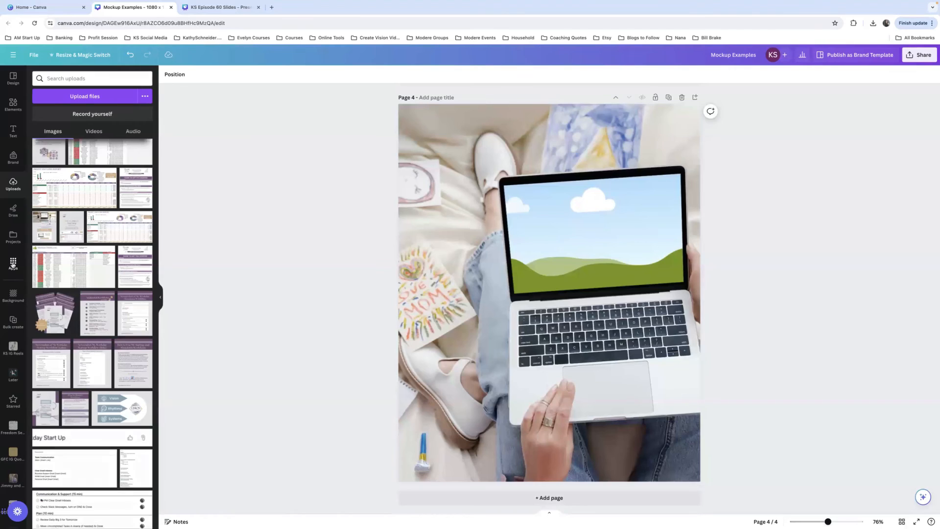
{"action": "left_click", "coordinate": [46, 98]}
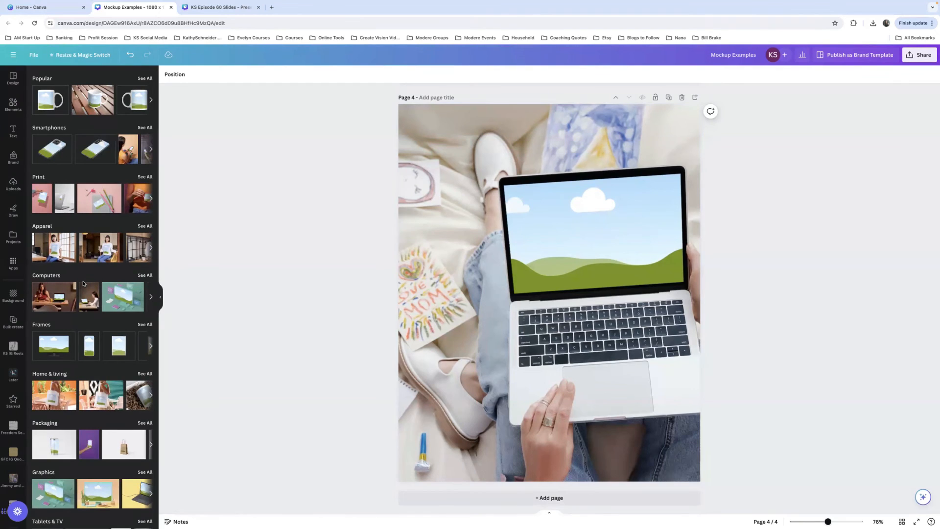
{"action": "left_click", "coordinate": [145, 275]}
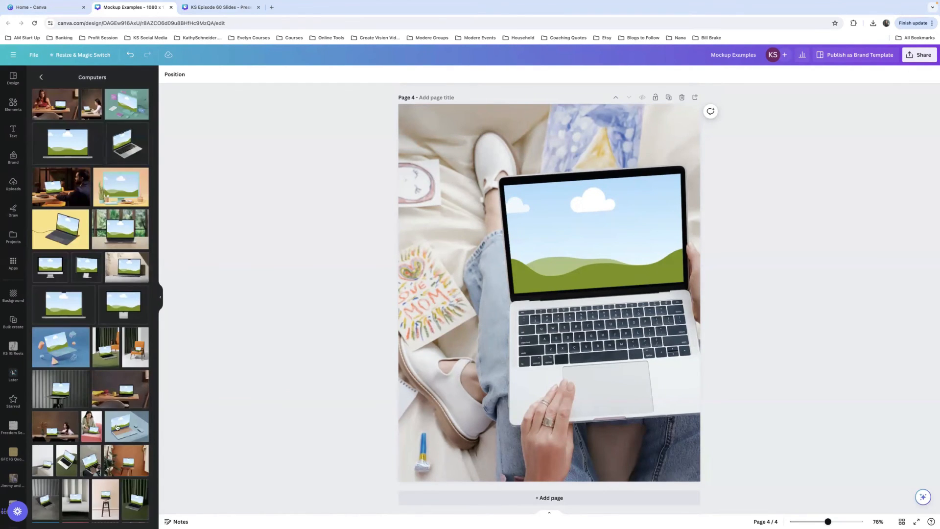
{"action": "scroll", "coordinate": [133, 394], "scroll_direction": "down", "scroll_amount": 5}
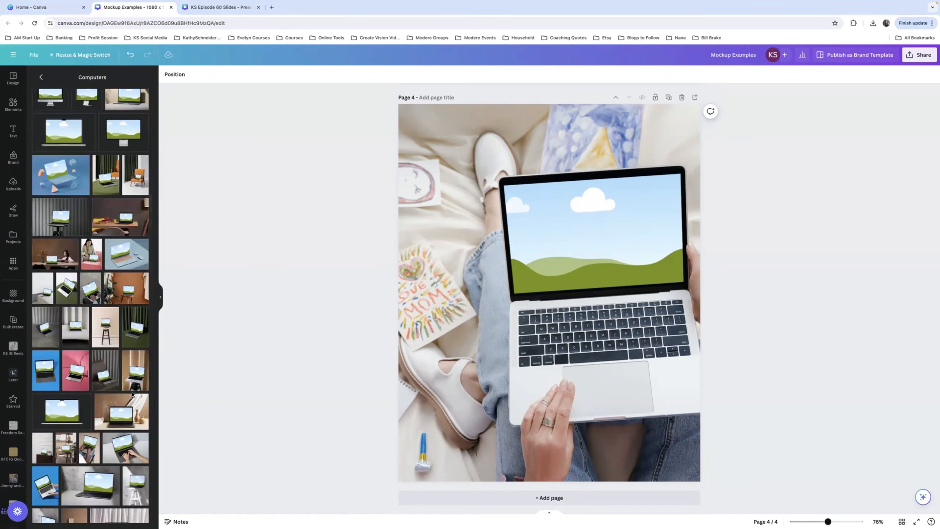
{"action": "scroll", "coordinate": [133, 395], "scroll_direction": "up", "scroll_amount": 3}
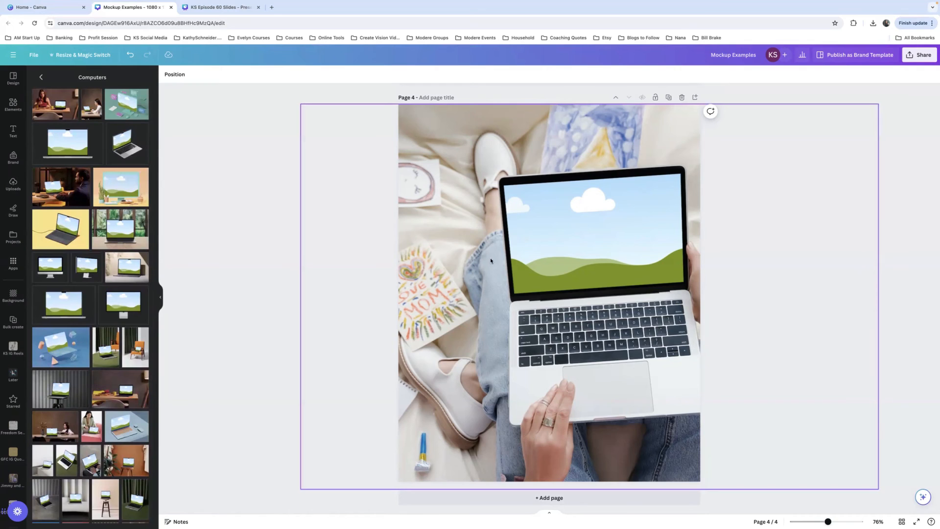
- Fill the laptop mockup on page 4 with the uploaded cover image showing a computer and gear
{"action": "left_click", "coordinate": [13, 184]}
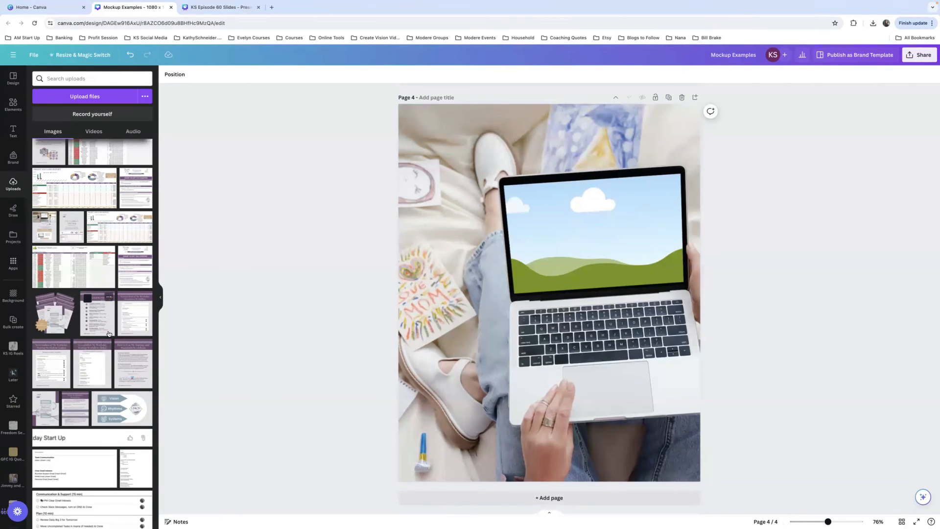
{"action": "scroll", "coordinate": [109, 338], "scroll_direction": "up", "scroll_amount": 3}
{"action": "scroll", "coordinate": [109, 334], "scroll_direction": "up", "scroll_amount": 2}
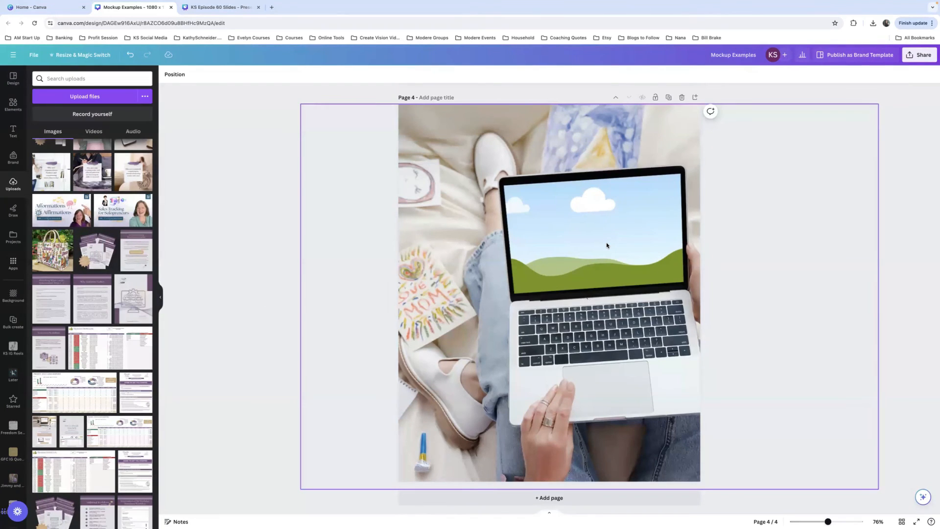
{"action": "left_click_drag", "start_coordinate": [606, 244], "coordinate": [609, 247]}
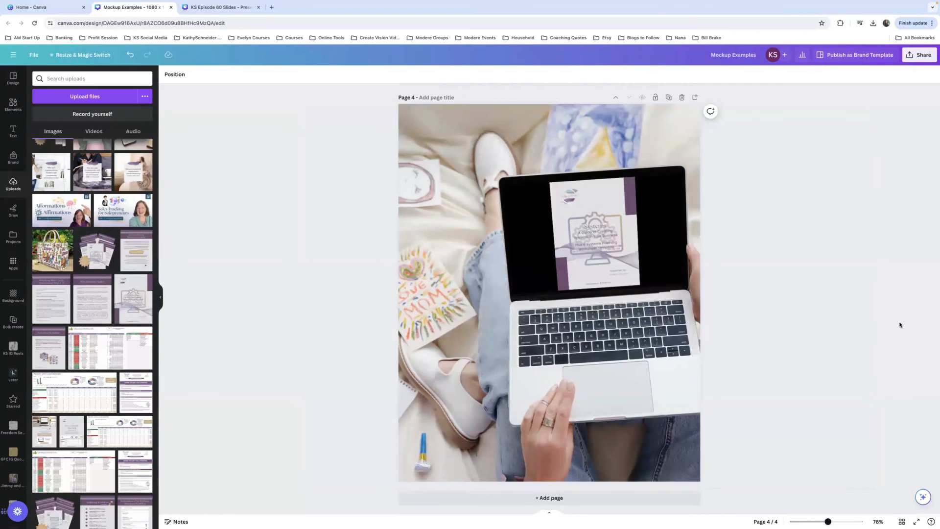
{"action": "scroll", "coordinate": [899, 325], "scroll_direction": "up", "scroll_amount": 15}
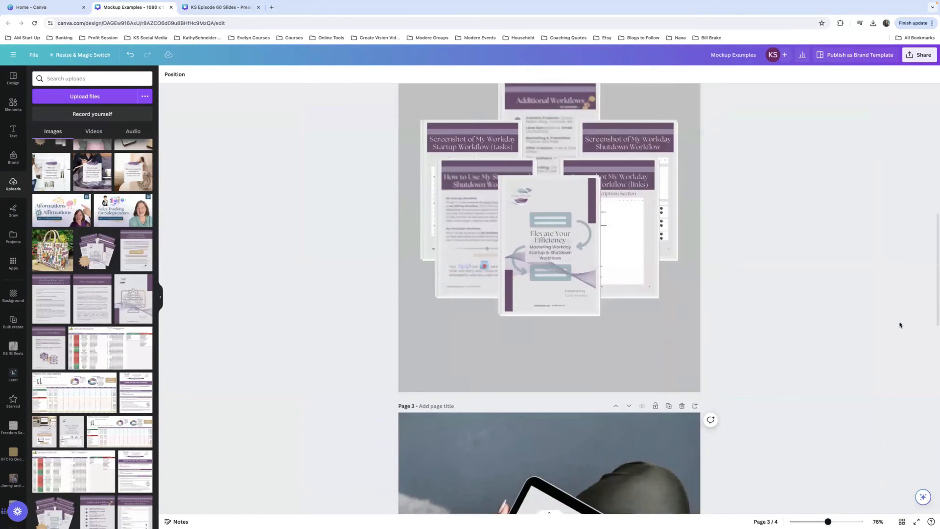
{"action": "scroll", "coordinate": [899, 324], "scroll_direction": "up", "scroll_amount": 3}
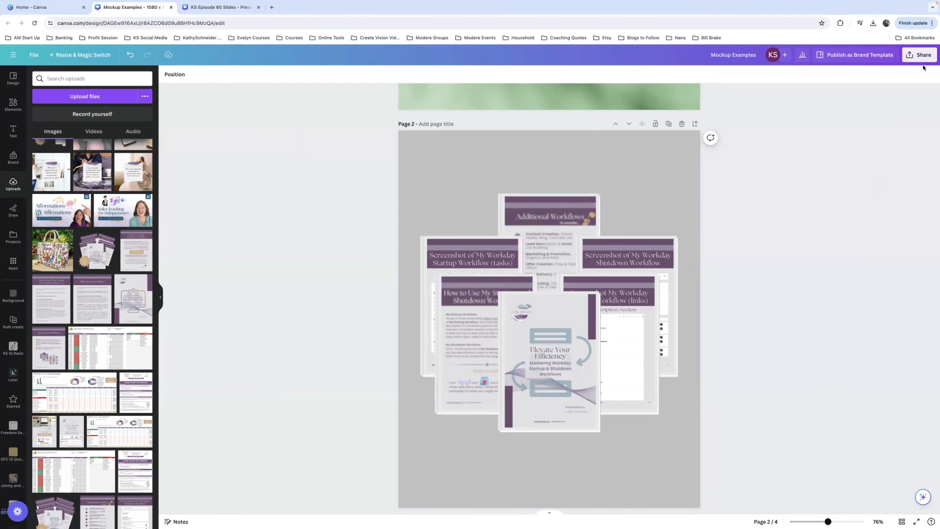
{"action": "left_click", "coordinate": [923, 55]}
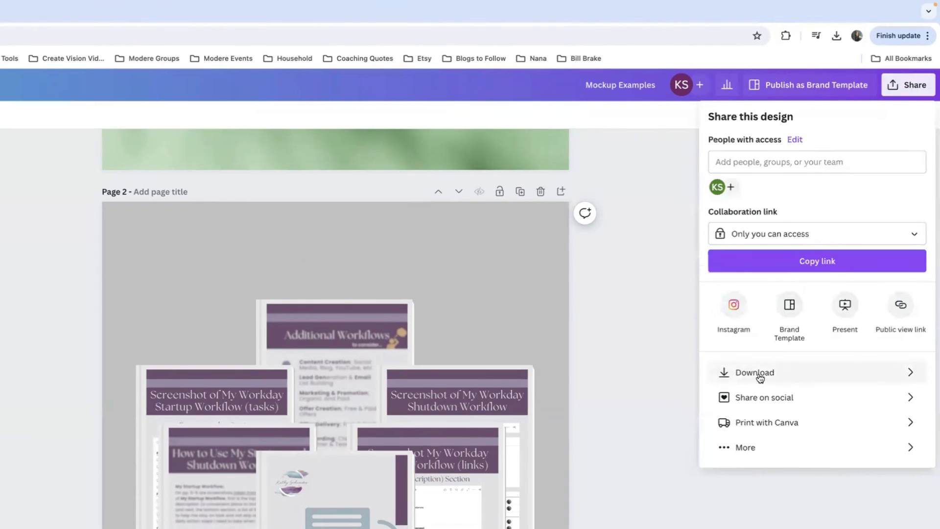
{"action": "left_click", "coordinate": [759, 375]}
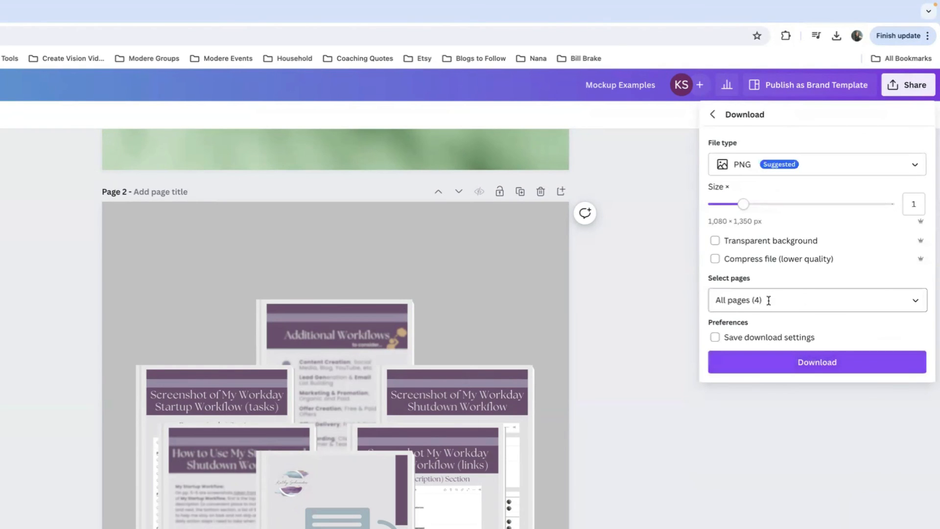
{"action": "left_click", "coordinate": [916, 300]}
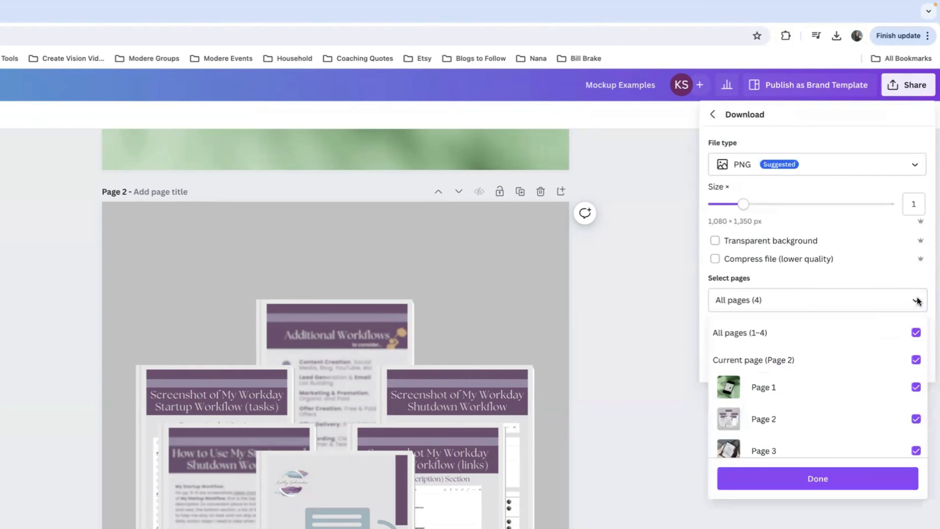
{"action": "scroll", "coordinate": [865, 363], "scroll_direction": "down", "scroll_amount": 1}
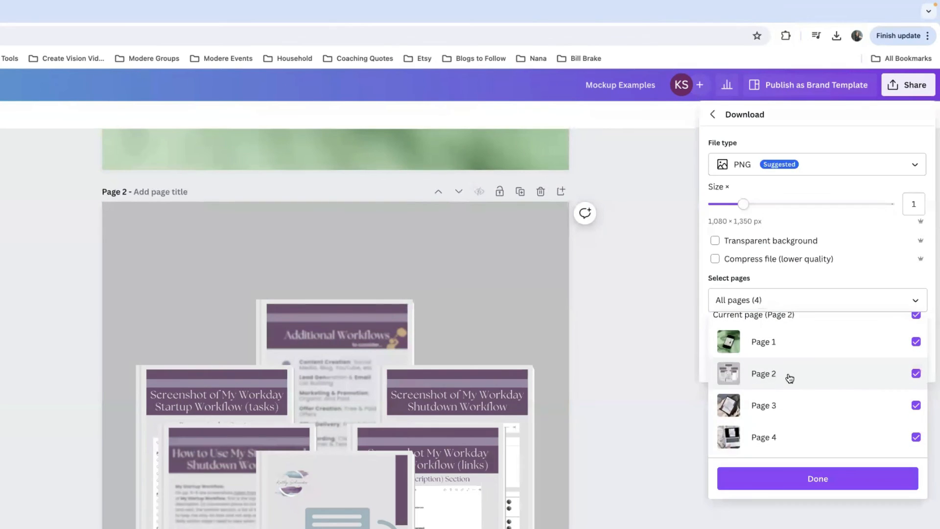
{"action": "scroll", "coordinate": [915, 333], "scroll_direction": "up", "scroll_amount": 2}
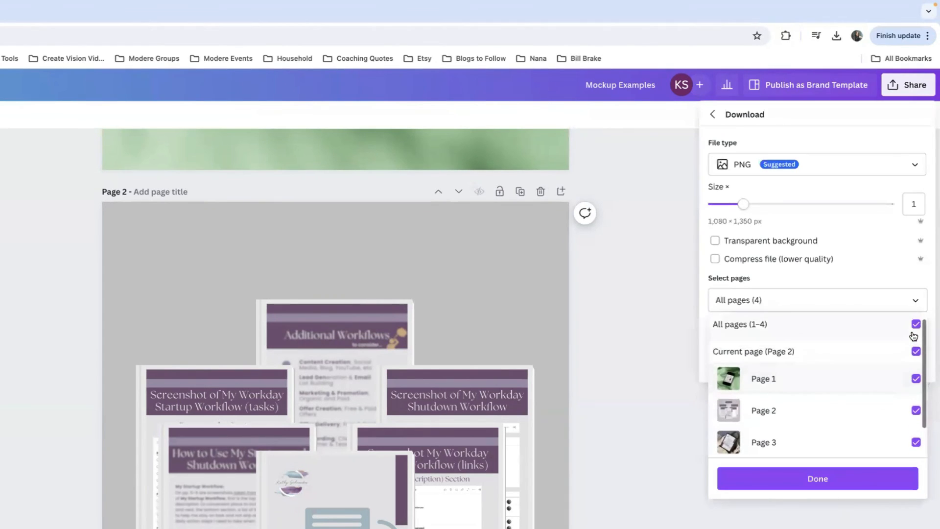
{"action": "left_click", "coordinate": [915, 325]}
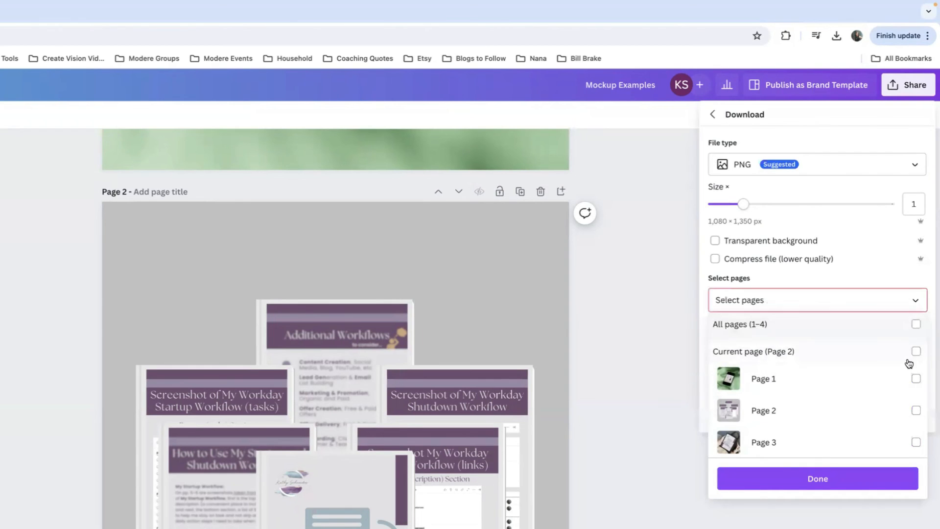
{"action": "left_click", "coordinate": [916, 410]}
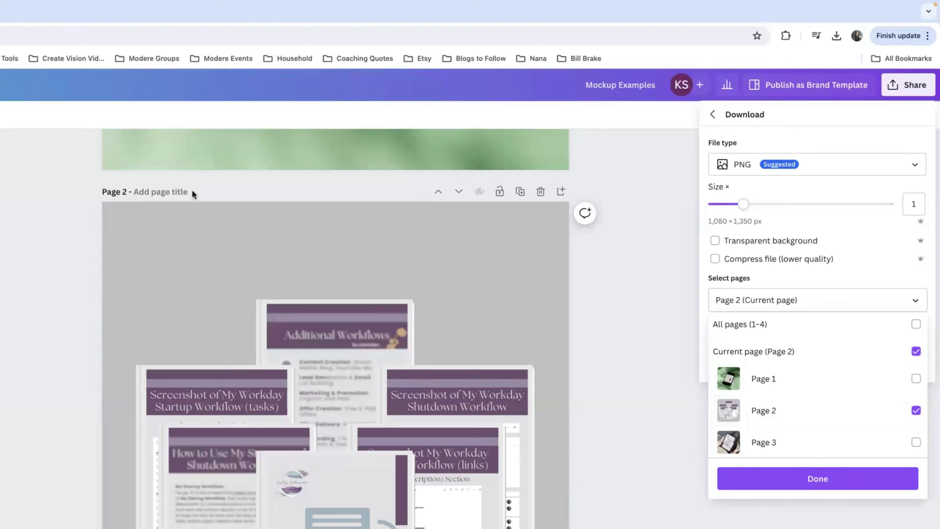
- Title page 2 "Workflows"
{"action": "left_click", "coordinate": [151, 192]}
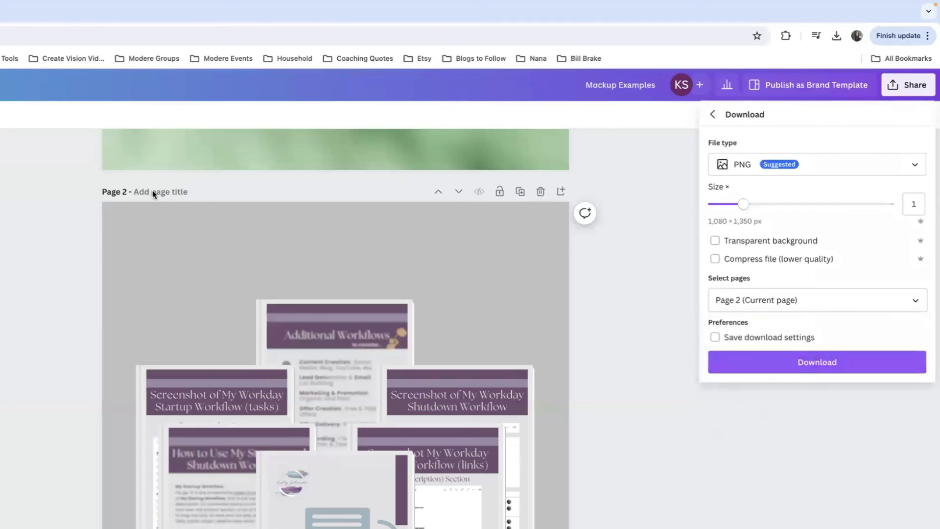
{"action": "left_click", "coordinate": [151, 191]}
{"action": "left_click", "coordinate": [617, 84]}
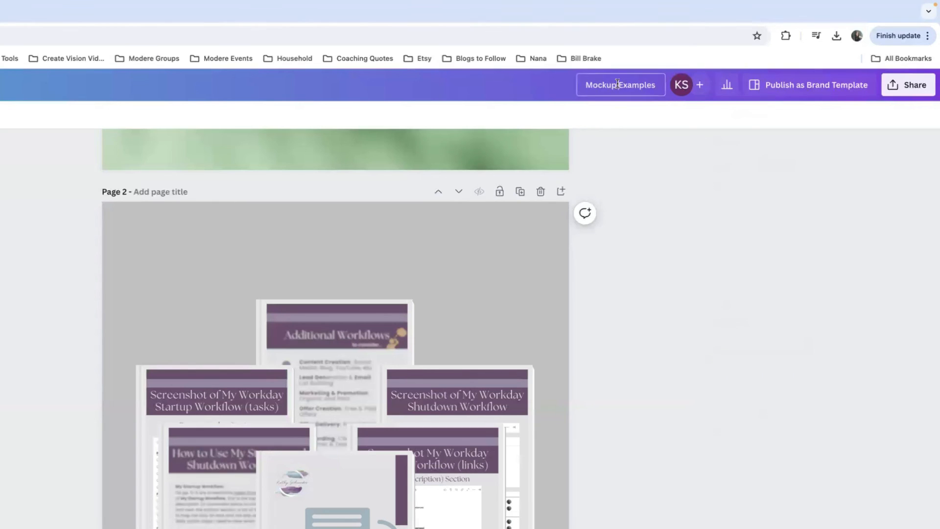
{"action": "left_click", "coordinate": [579, 86]}
{"action": "left_click", "coordinate": [141, 191]}
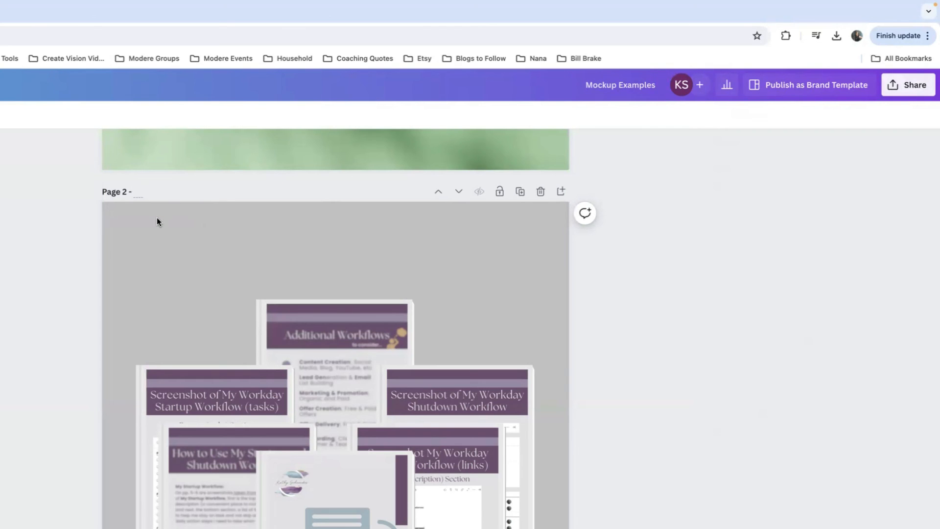
{"action": "type", "text": "Workflows"}
{"action": "left_click", "coordinate": [602, 299]}
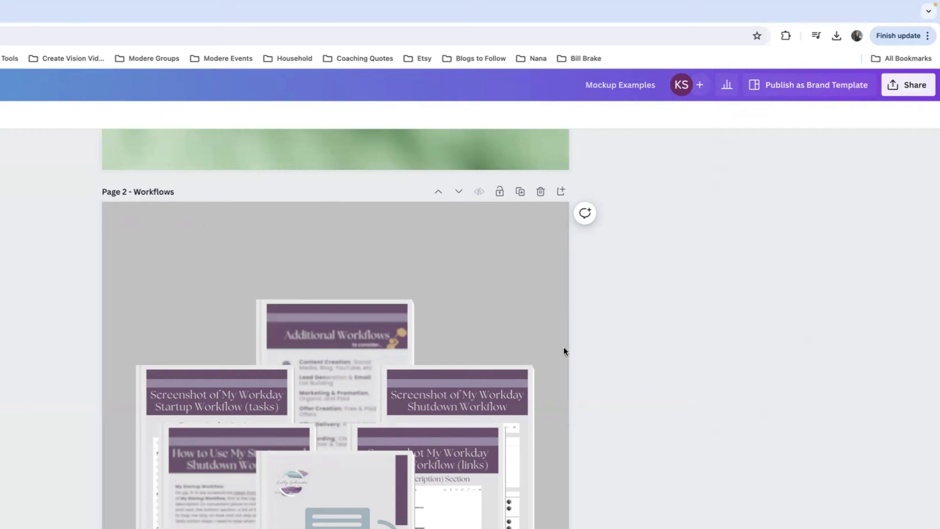
- Set up a PNG download of only "Page 2 – Workflows" with a transparent background
{"action": "left_click", "coordinate": [910, 86]}
{"action": "left_click", "coordinate": [792, 375]}
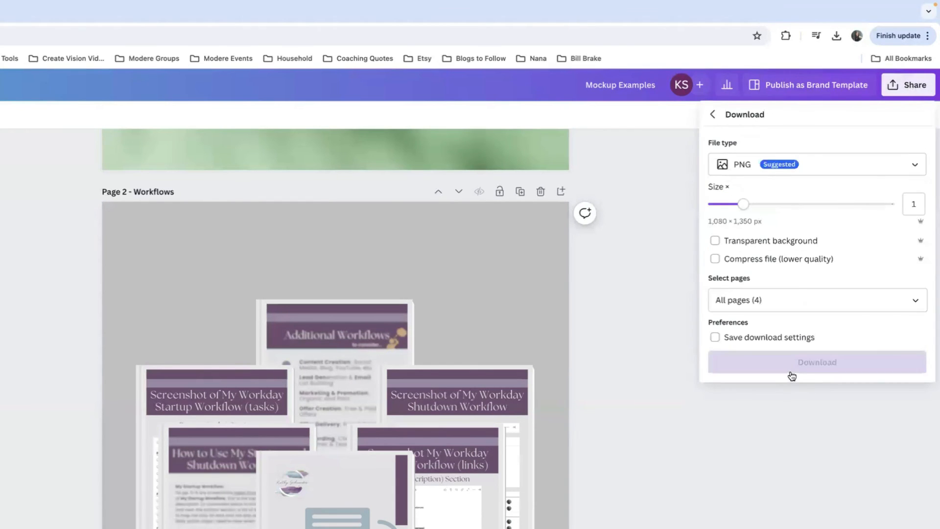
{"action": "left_click", "coordinate": [918, 301]}
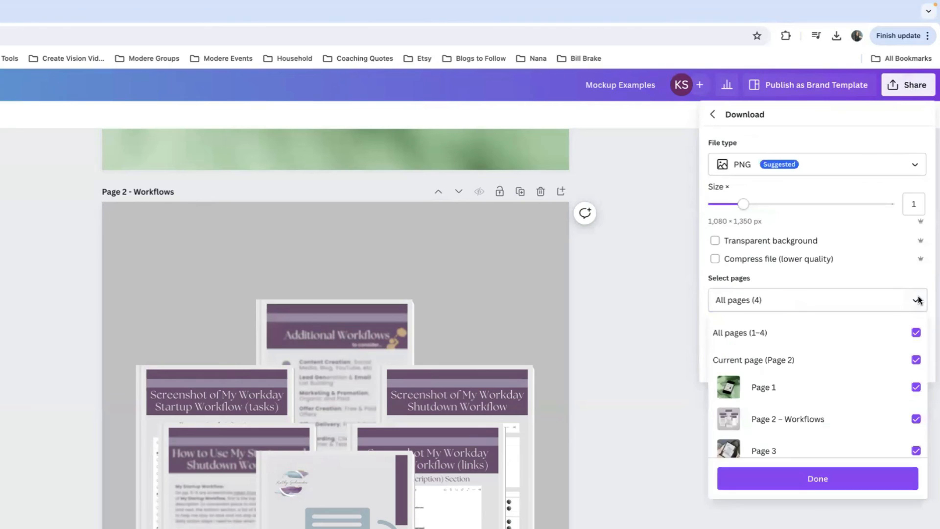
{"action": "left_click", "coordinate": [915, 333]}
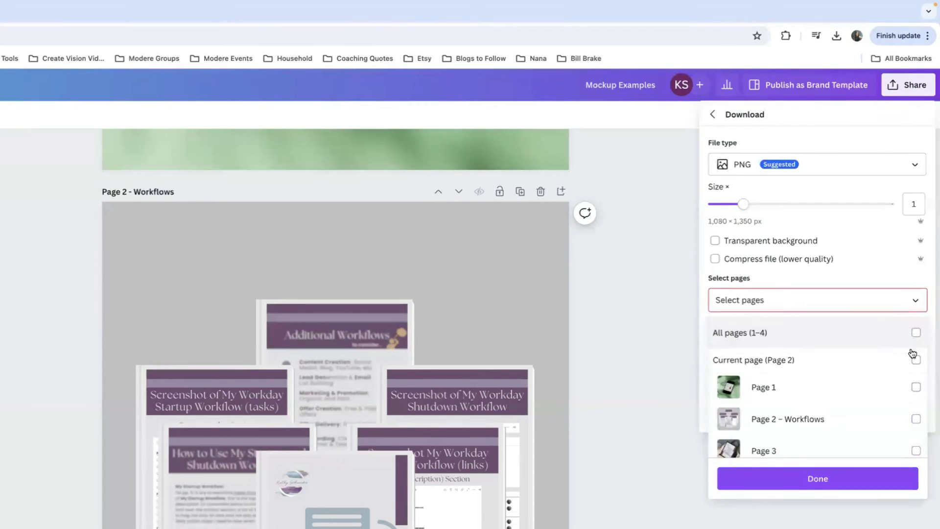
{"action": "left_click", "coordinate": [916, 419]}
{"action": "left_click", "coordinate": [806, 485]}
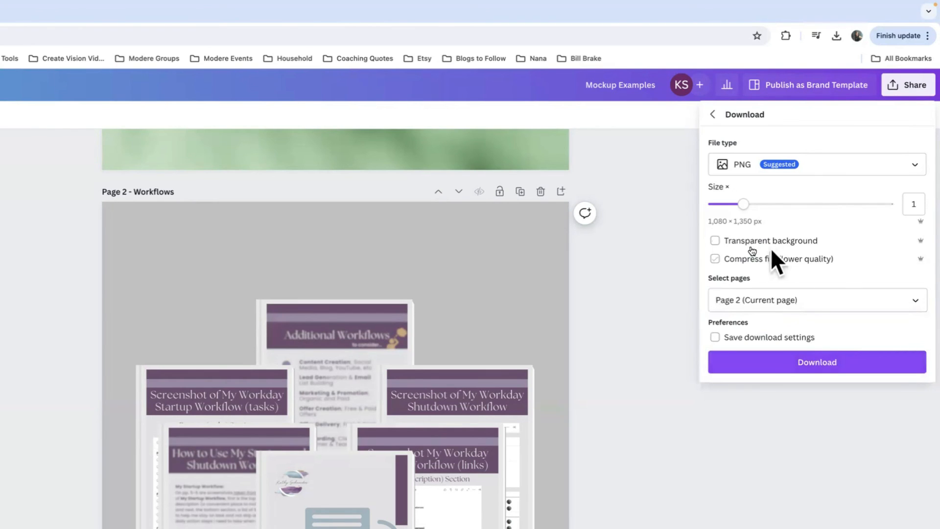
{"action": "left_click", "coordinate": [715, 241]}
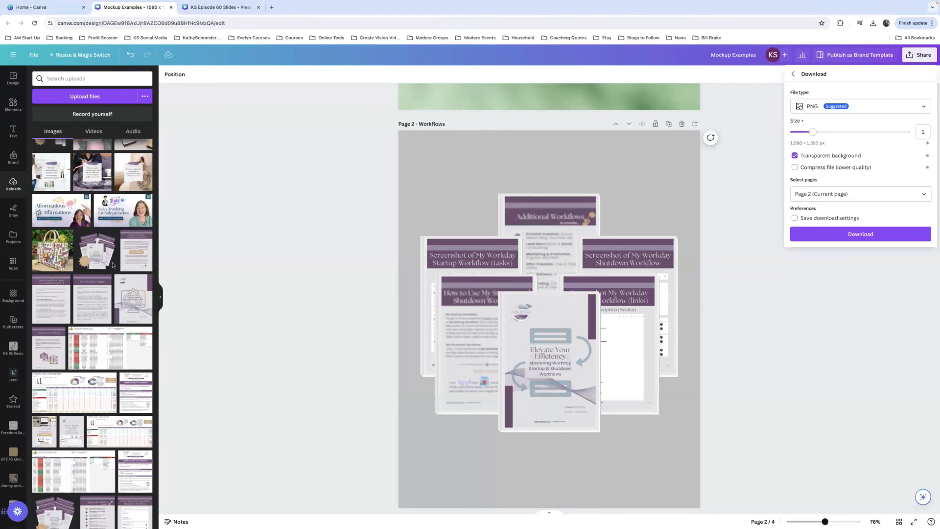
{"action": "left_click", "coordinate": [111, 264]}
{"action": "scroll", "coordinate": [111, 264], "scroll_direction": "up", "scroll_amount": 5}
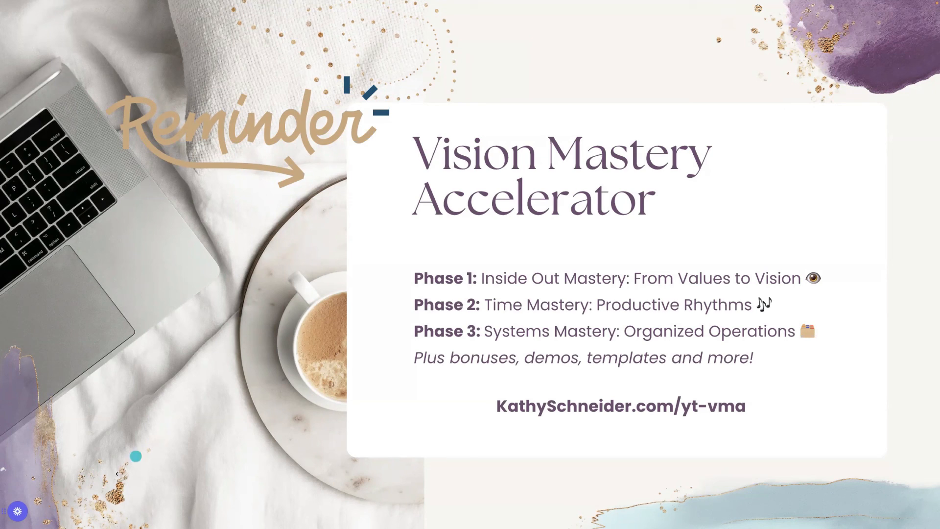
{"action": "left_click", "coordinate": [50, 519]}
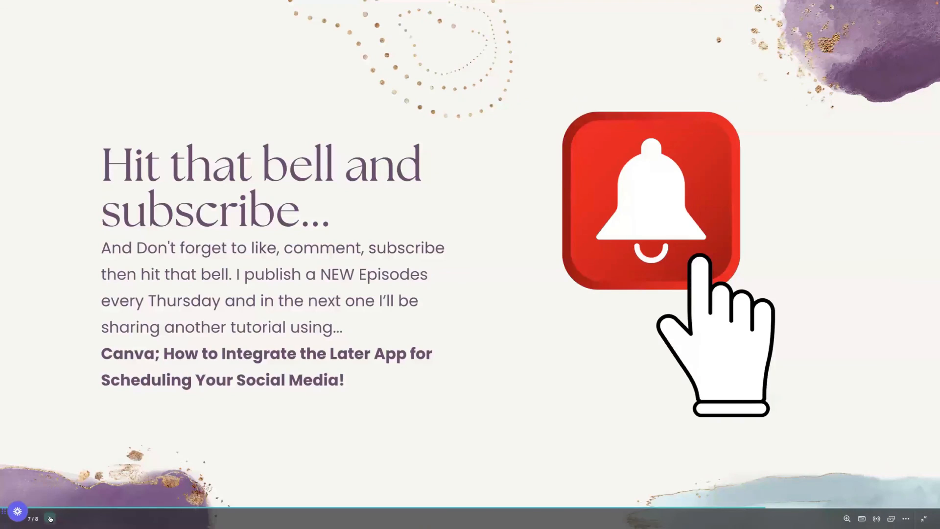